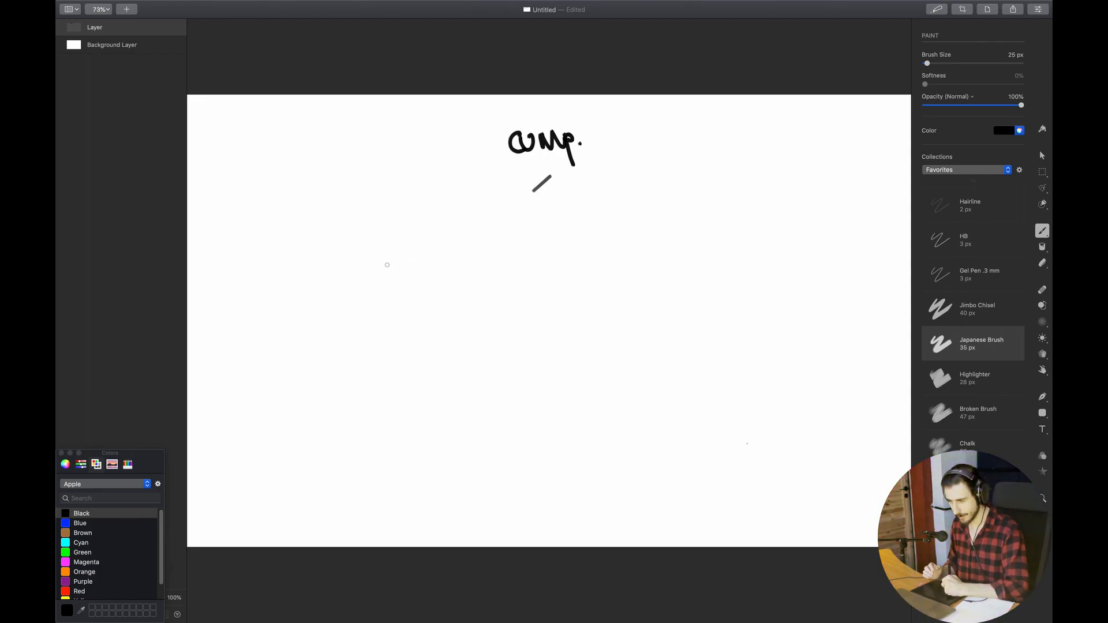
# - Sketch a tall peak with an arrow to a flattened bump, and below it a low bump with an arrow to a taller one
pyautogui.moveTo(384, 265)
pyautogui.mouseDown()
pyautogui.moveTo(401, 262)
pyautogui.moveTo(408, 217)
pyautogui.moveTo(424, 254)
pyautogui.moveTo(446, 260)
pyautogui.moveTo(522, 240)
pyautogui.moveTo(515, 248)
pyautogui.moveTo(556, 251)
pyautogui.moveTo(574, 233)
pyautogui.moveTo(635, 254)
pyautogui.mouseUp()
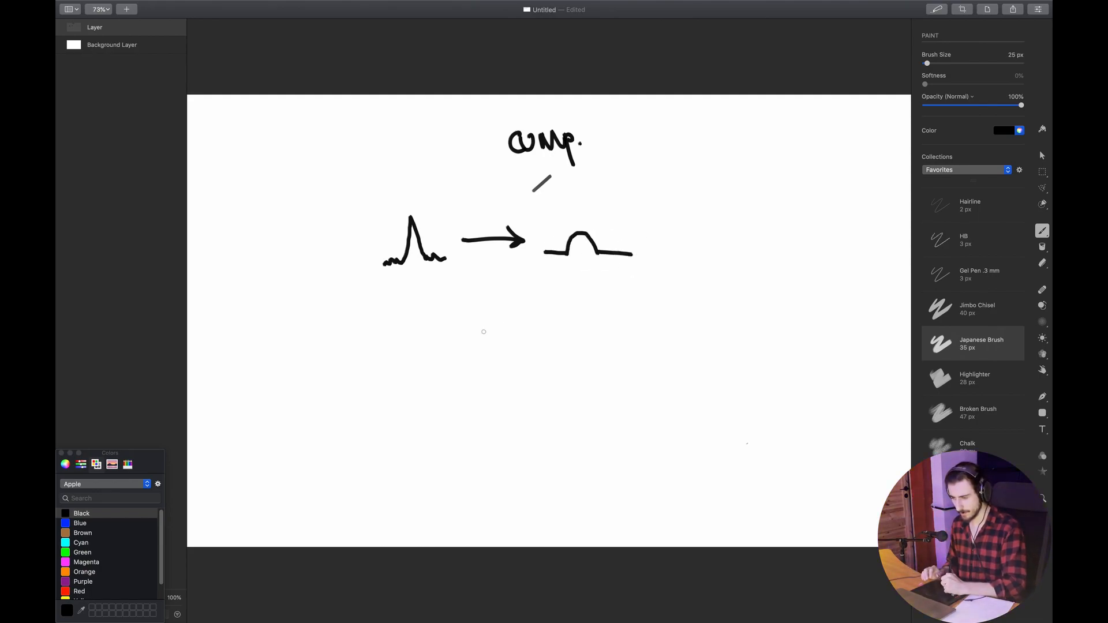
pyautogui.moveTo(369, 351)
pyautogui.mouseDown()
pyautogui.moveTo(410, 335)
pyautogui.moveTo(425, 349)
pyautogui.moveTo(455, 350)
pyautogui.moveTo(532, 328)
pyautogui.moveTo(515, 337)
pyautogui.moveTo(577, 340)
pyautogui.moveTo(589, 314)
pyautogui.moveTo(601, 334)
pyautogui.moveTo(647, 339)
pyautogui.mouseUp()
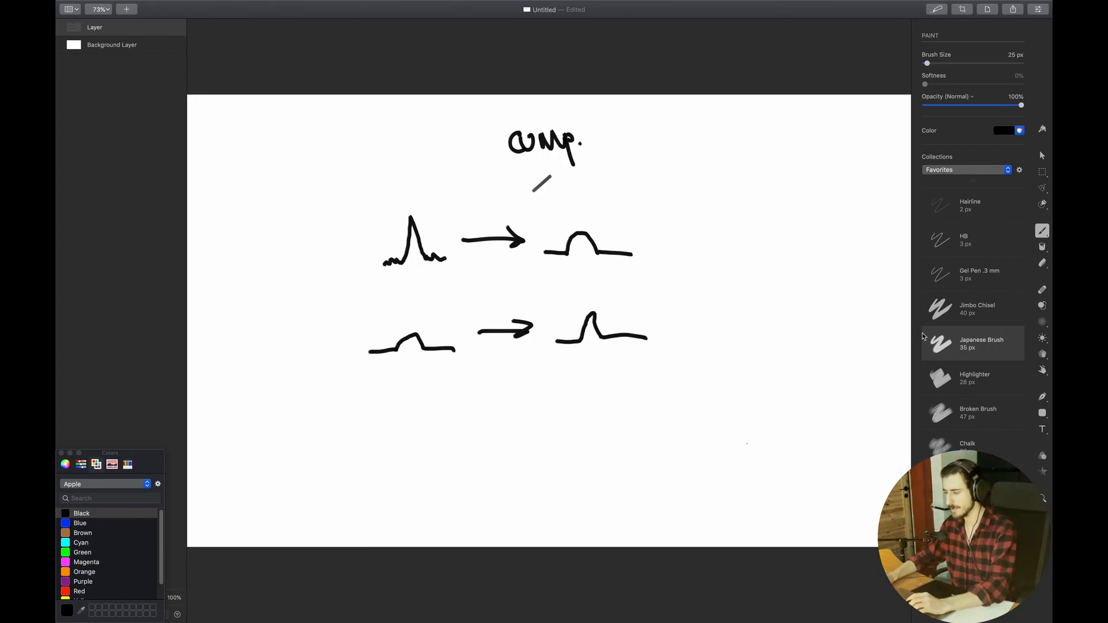
# - Erase all the sketches from the canvas and paste the copied screenshot of the Pro-C 2 compressor
pyautogui.press('e')
pyautogui.moveTo(527, 136)
pyautogui.mouseDown()
pyautogui.moveTo(383, 210)
pyautogui.moveTo(702, 208)
pyautogui.moveTo(594, 341)
pyautogui.moveTo(381, 352)
pyautogui.mouseUp()
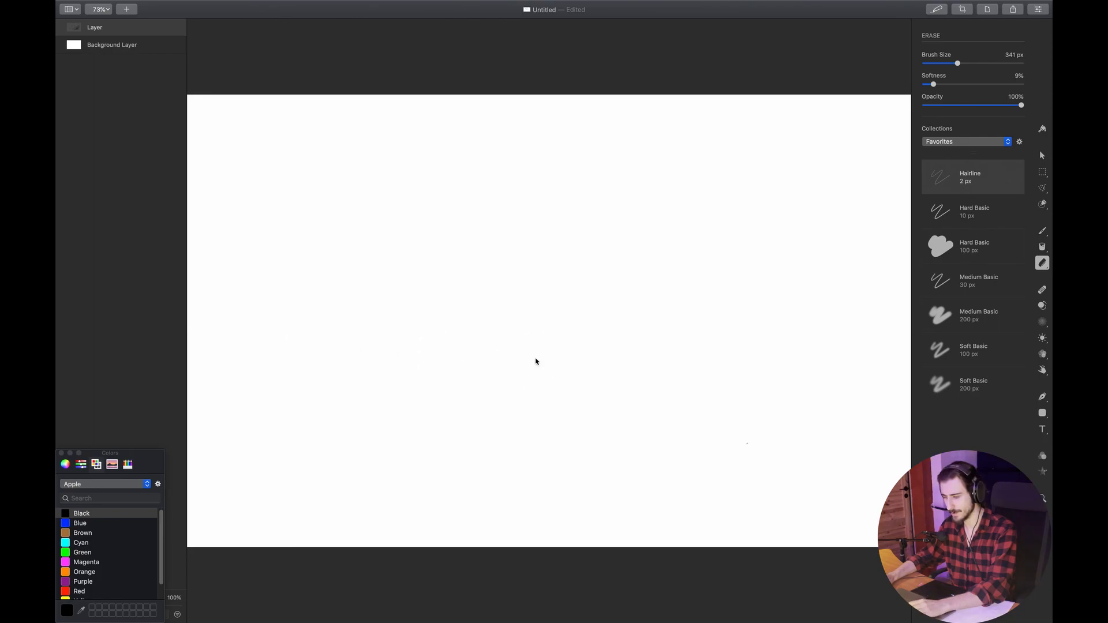
pyautogui.press('b')
pyautogui.press('super+v')
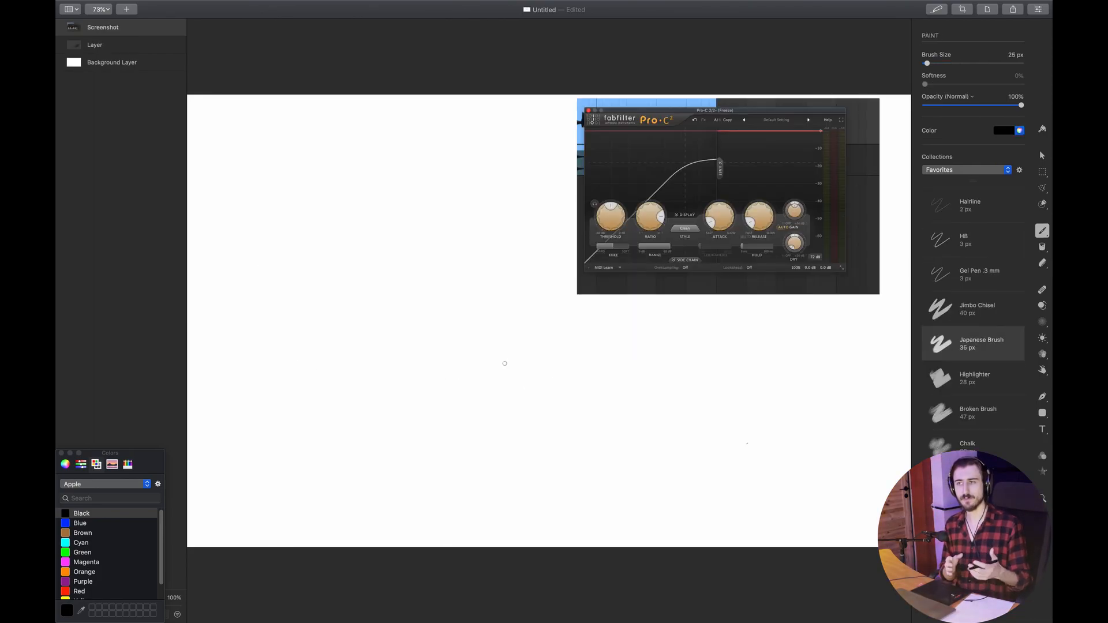
# - Draw red brush arrows pointing at the Threshold, Ratio, Attack and Release knobs in the pasted screenshot
pyautogui.press('r')
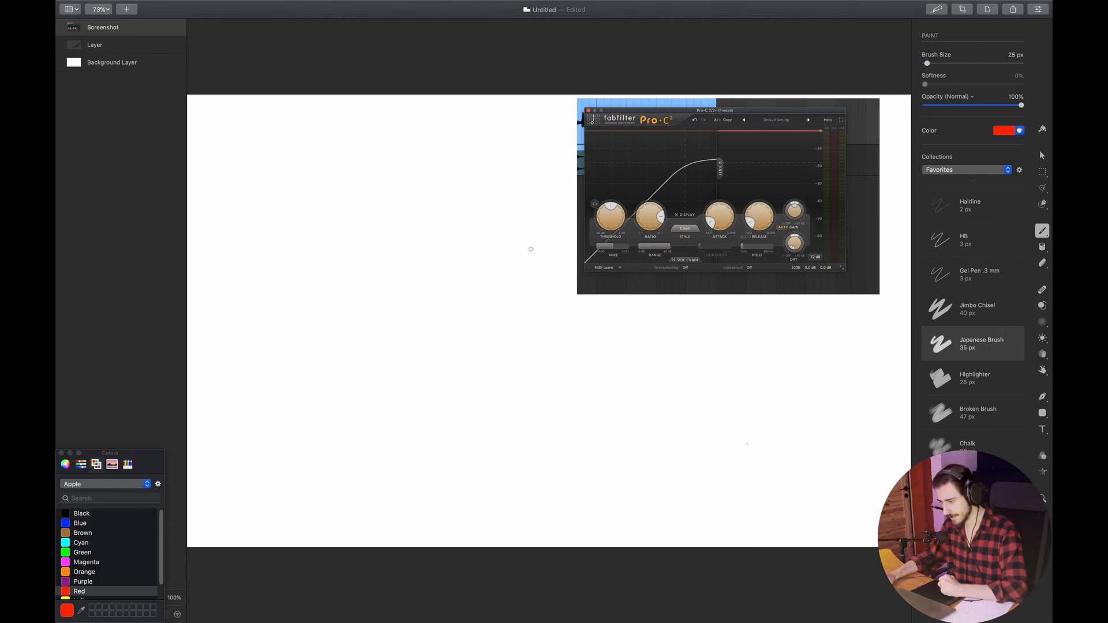
pyautogui.moveTo(511, 257)
pyautogui.mouseDown()
pyautogui.moveTo(594, 223)
pyautogui.moveTo(576, 231)
pyautogui.mouseUp()
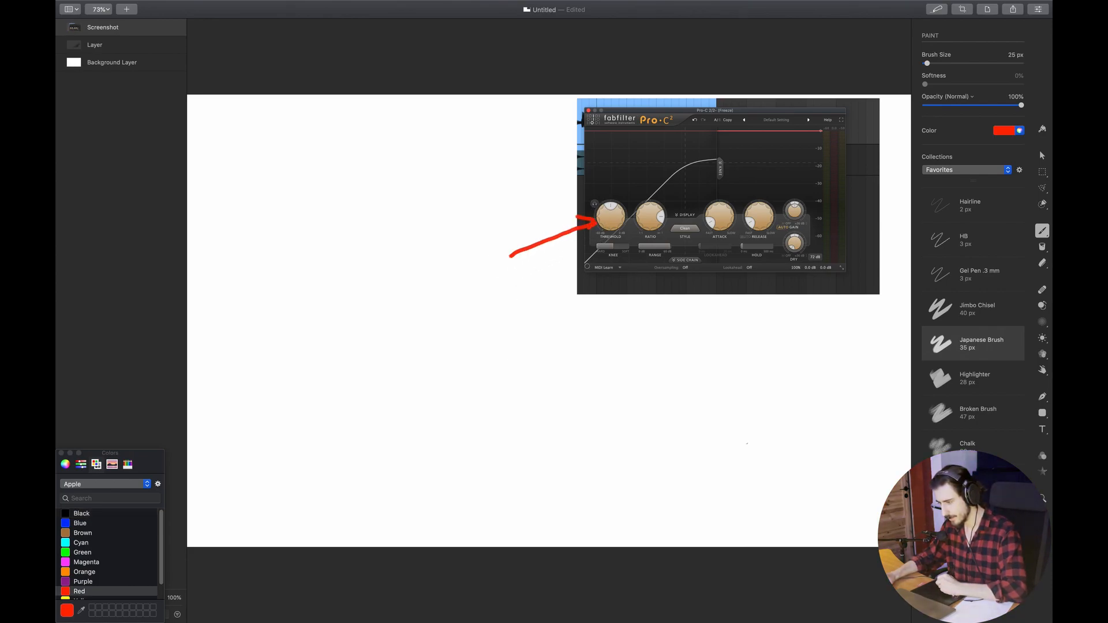
pyautogui.moveTo(587, 346); pyautogui.dragTo(623, 263)
pyautogui.moveTo(699, 346)
pyautogui.mouseDown()
pyautogui.moveTo(712, 248)
pyautogui.moveTo(704, 258)
pyautogui.mouseUp()
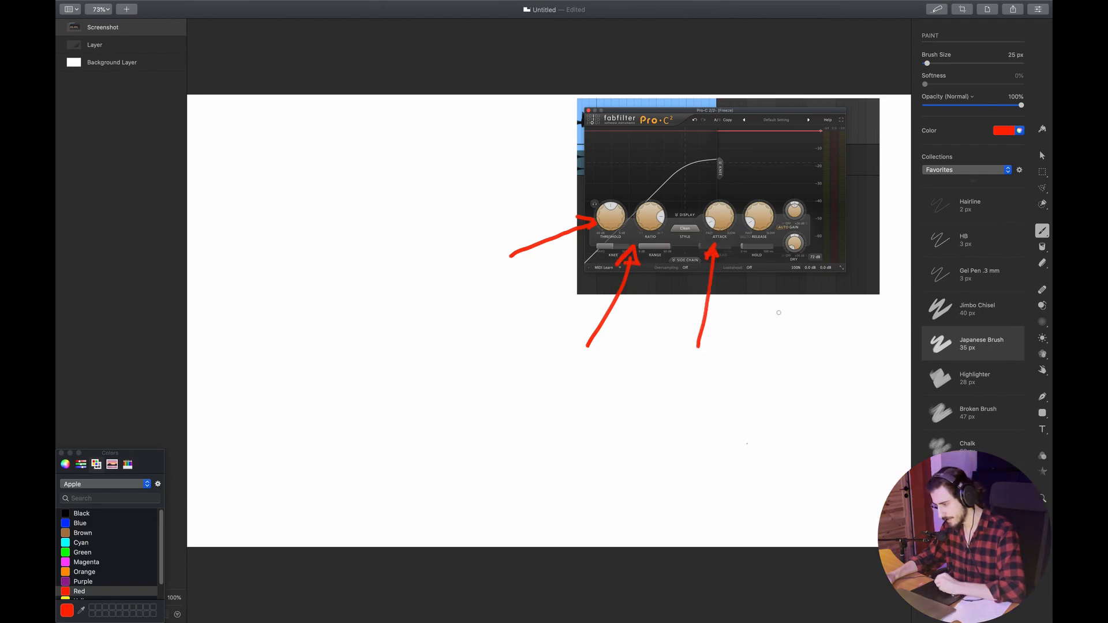
pyautogui.moveTo(776, 346)
pyautogui.mouseDown()
pyautogui.moveTo(762, 249)
pyautogui.moveTo(754, 258)
pyautogui.mouseUp()
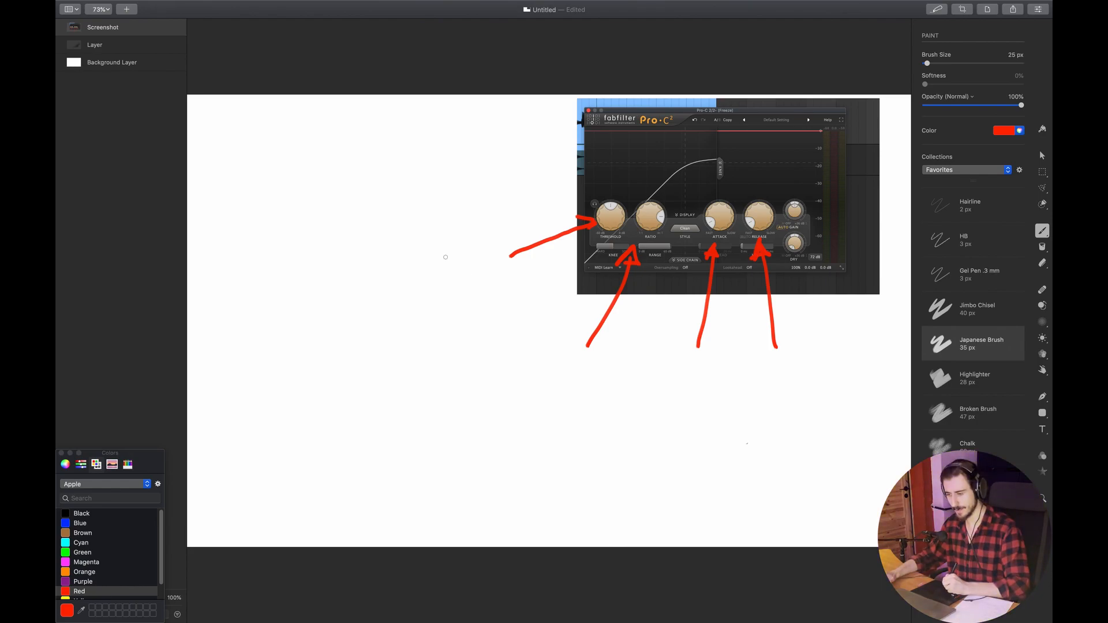
# - Handwrite red notes by the arrows, with a level range marked "Lvl." for Threshold and "2x" and "4x" for Ratio
pyautogui.moveTo(427, 234)
pyautogui.mouseDown()
pyautogui.moveTo(445, 308)
pyautogui.moveTo(433, 320)
pyautogui.mouseUp()
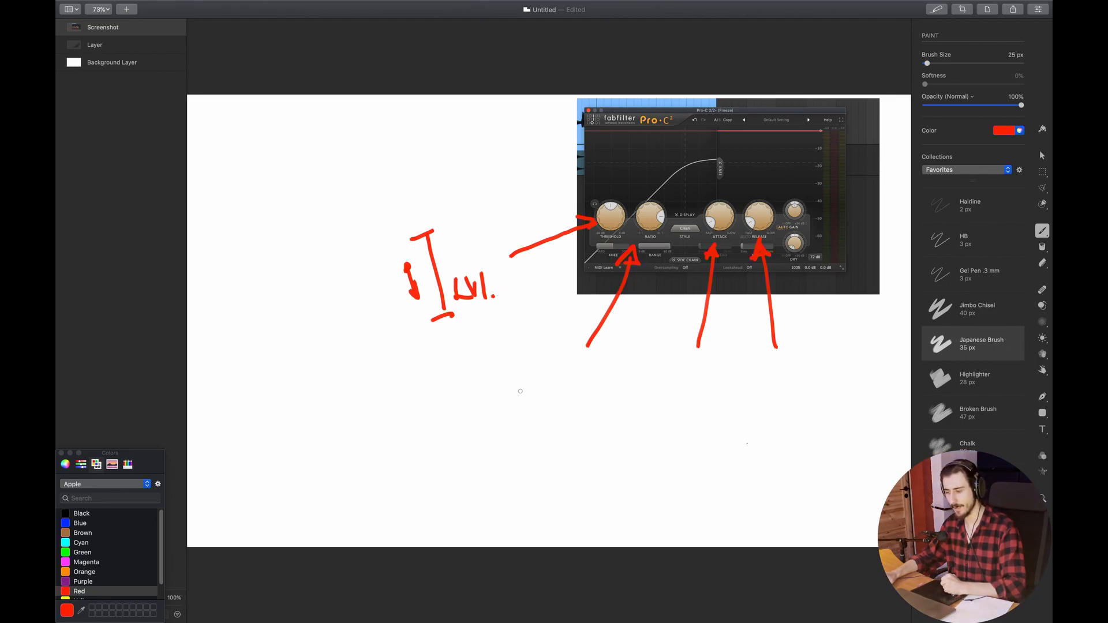
pyautogui.moveTo(513, 386)
pyautogui.mouseDown()
pyautogui.moveTo(553, 394)
pyautogui.moveTo(537, 444)
pyautogui.moveTo(535, 434)
pyautogui.moveTo(555, 439)
pyautogui.mouseUp()
pyautogui.moveTo(552, 430); pyautogui.dragTo(556, 433)
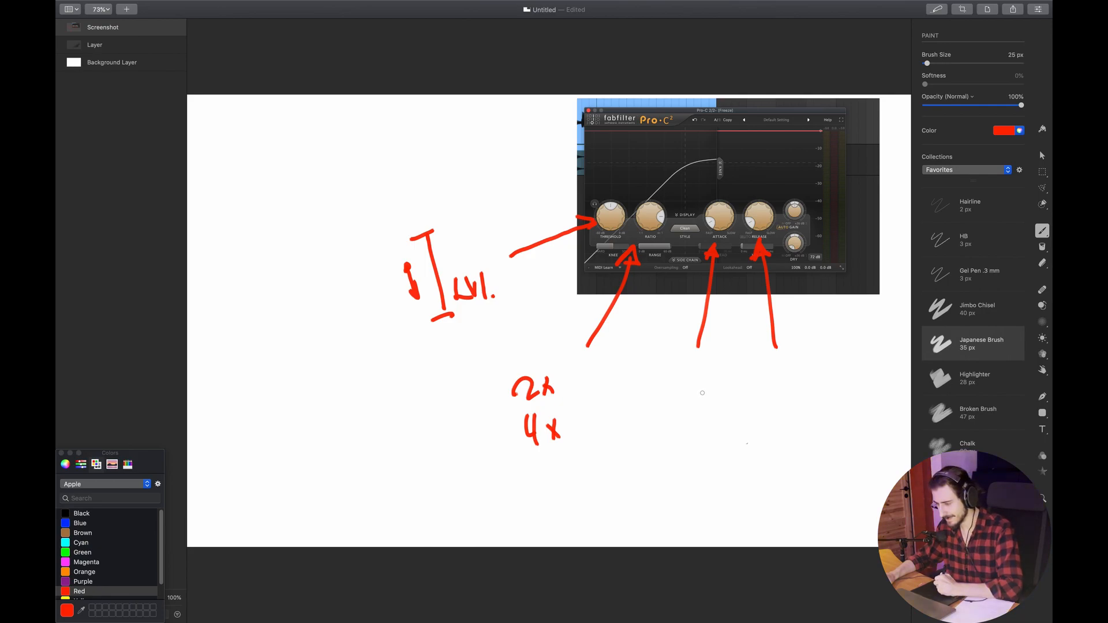
pyautogui.moveTo(666, 412)
pyautogui.mouseDown()
pyautogui.moveTo(705, 391)
pyautogui.moveTo(715, 403)
pyautogui.moveTo(748, 400)
pyautogui.moveTo(667, 443)
pyautogui.moveTo(674, 472)
pyautogui.moveTo(704, 456)
pyautogui.moveTo(734, 460)
pyautogui.moveTo(731, 469)
pyautogui.mouseUp()
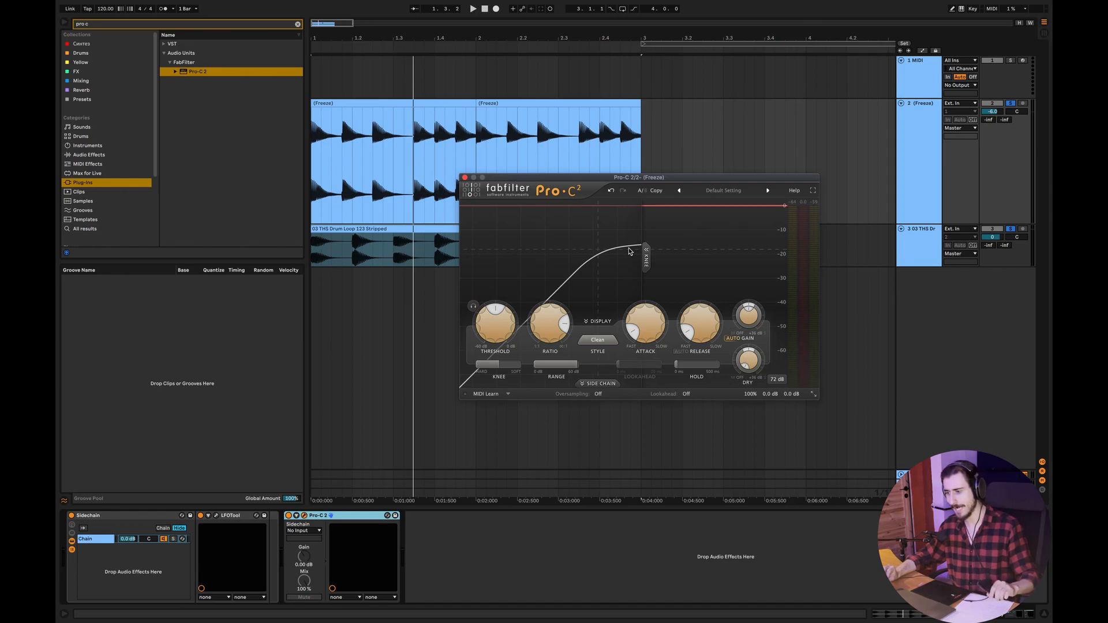
# - In Ableton Live, move the Pro-C 2 window clear of the clips, solo track 2 and play it from 1.1.1
pyautogui.moveTo(661, 178); pyautogui.dragTo(722, 288)
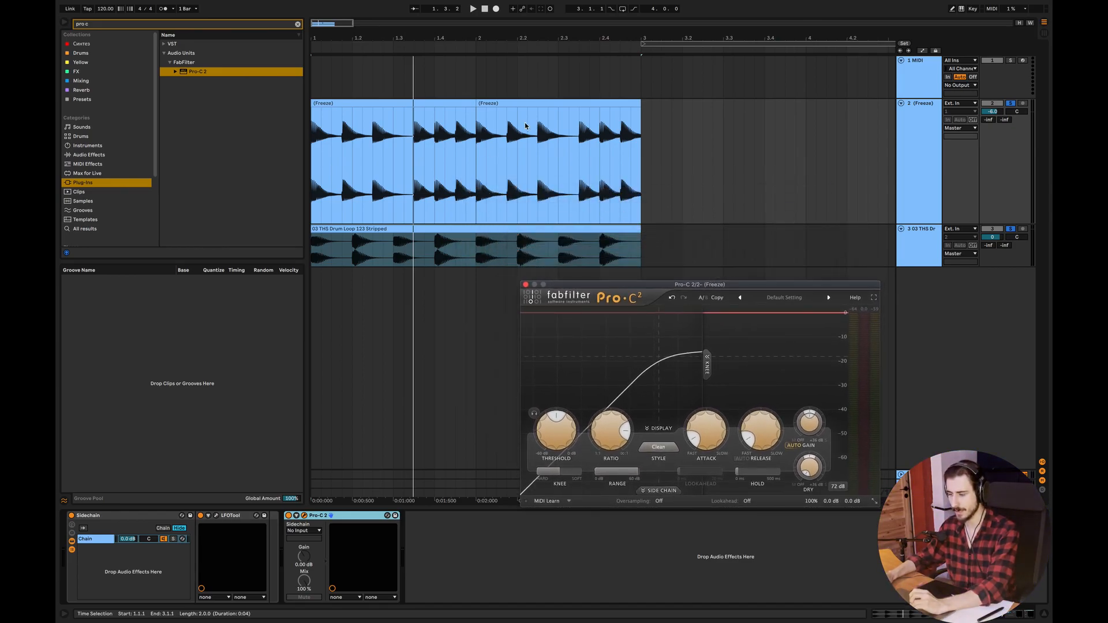
pyautogui.click(1011, 104)
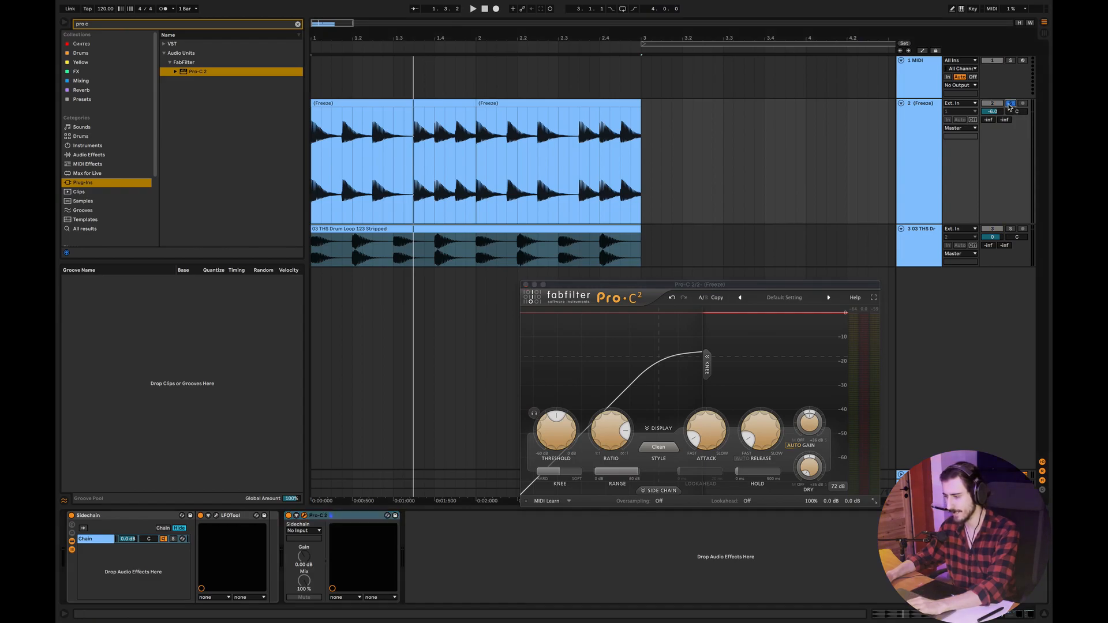
pyautogui.click(312, 189)
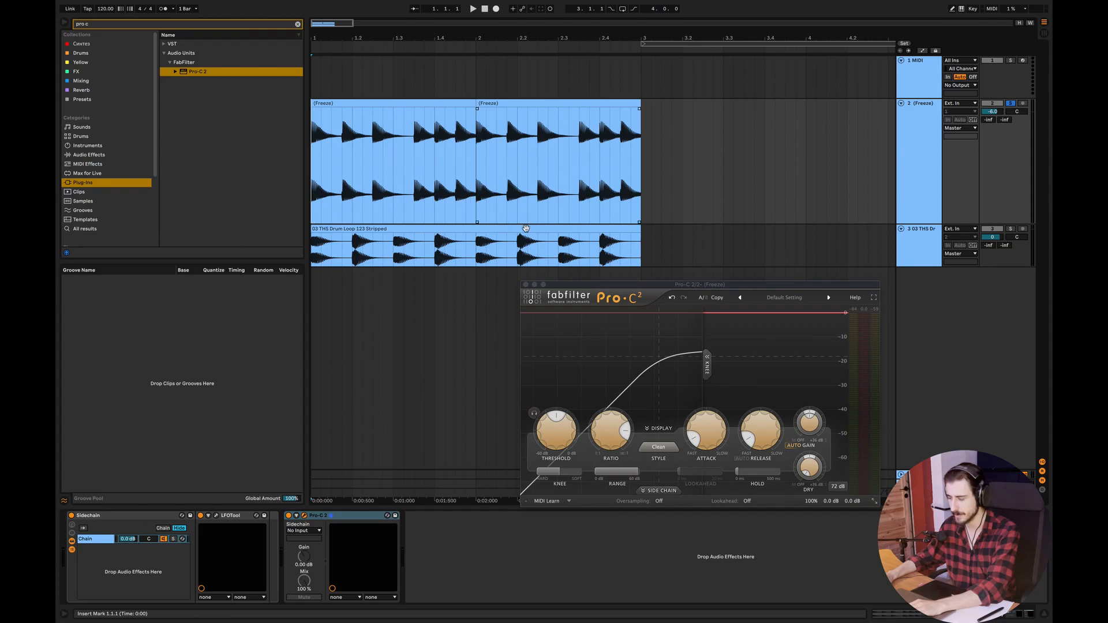
pyautogui.press('space')
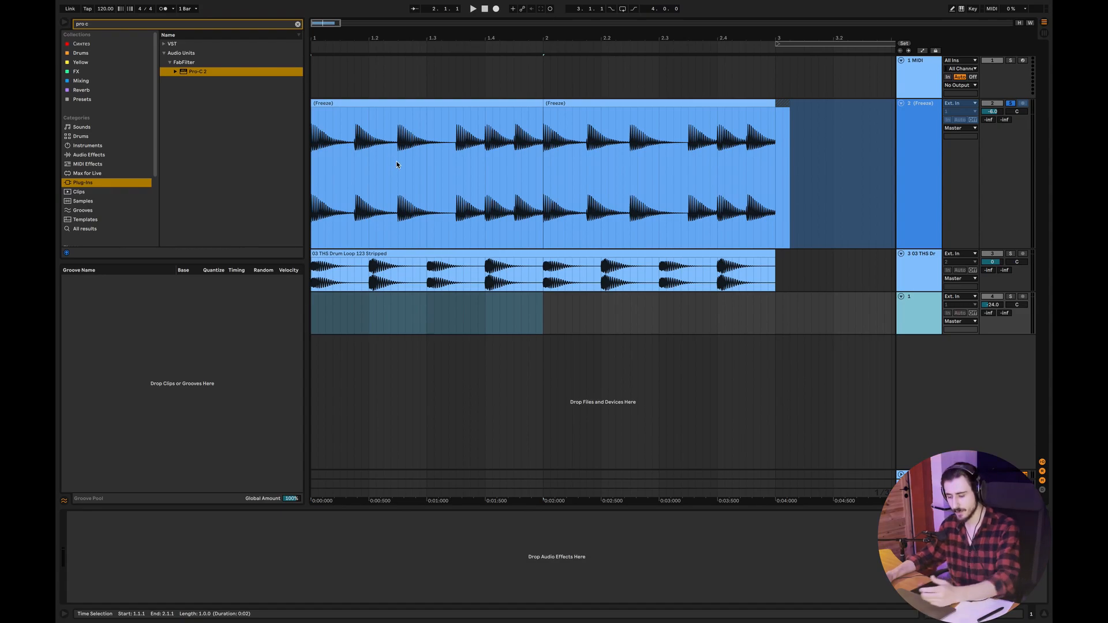
# - Copy the first bar of the frozen track onto the empty track below the drum loop and make that track taller
pyautogui.moveTo(430, 161); pyautogui.dragTo(427, 298)
pyautogui.click(921, 340)
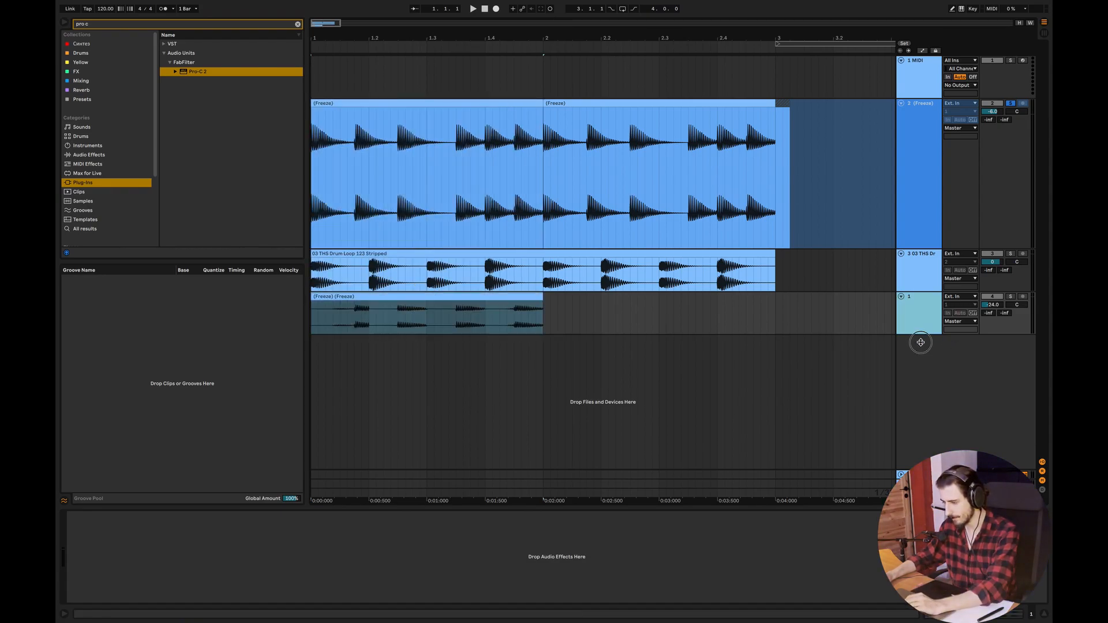
pyautogui.moveTo(920, 340); pyautogui.dragTo(921, 450)
pyautogui.click(542, 386)
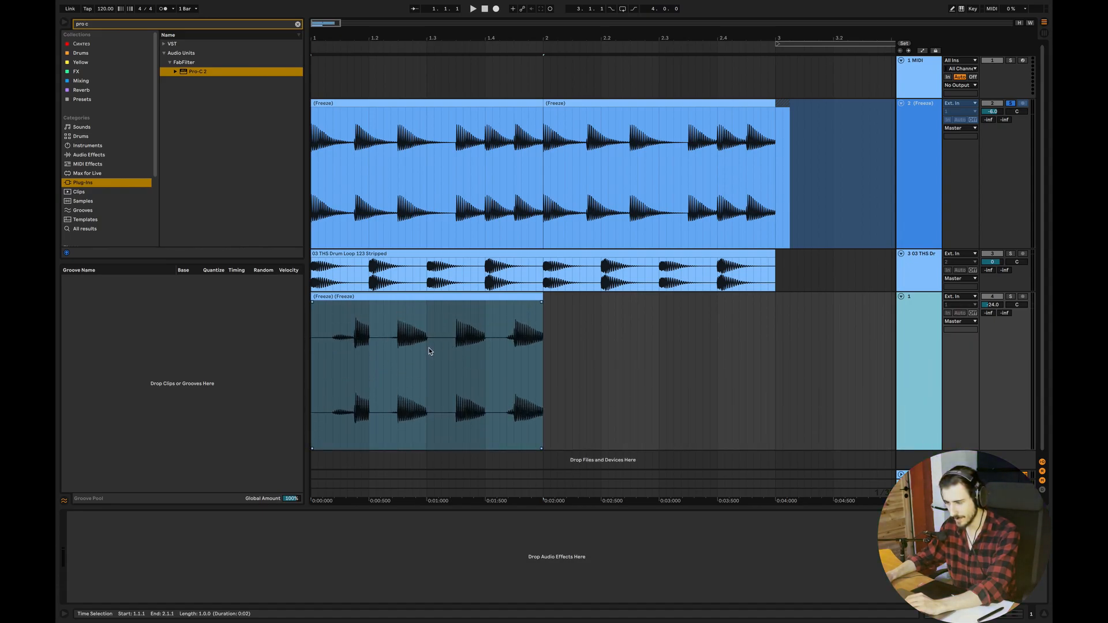
# - Compare the hit at 1.2.3 in the original clip with the same hit in the copied clip
pyautogui.click(398, 169)
pyautogui.click(393, 359)
pyautogui.moveTo(417, 362); pyautogui.dragTo(398, 365)
pyautogui.click(398, 368)
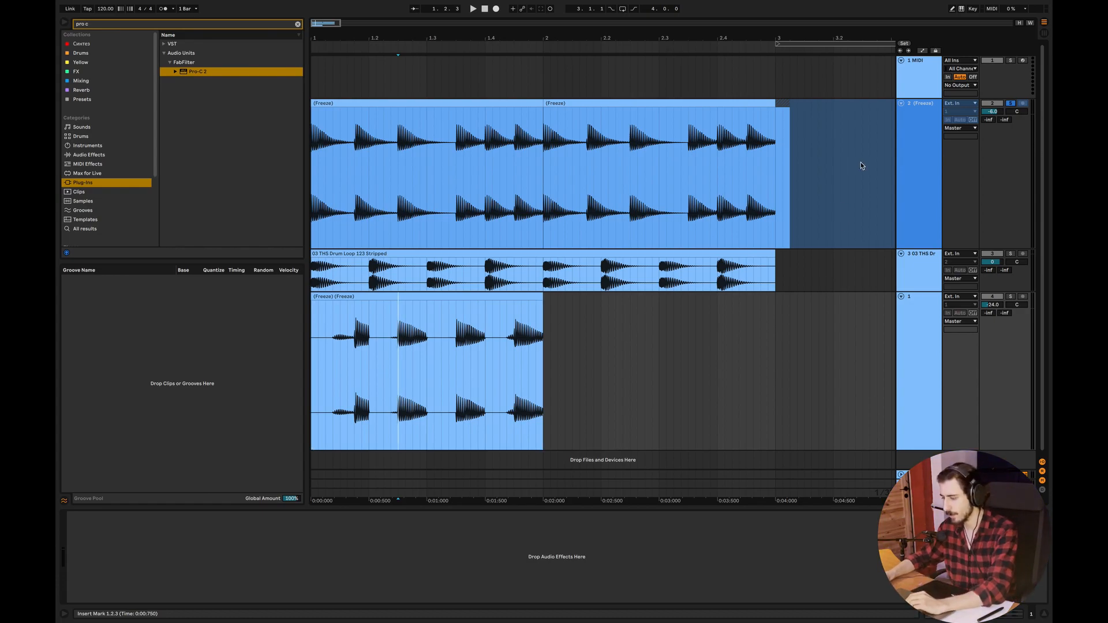
# - Unfreeze the original track and color its clips yellow
pyautogui.rightClick(914, 194)
pyautogui.click(956, 250)
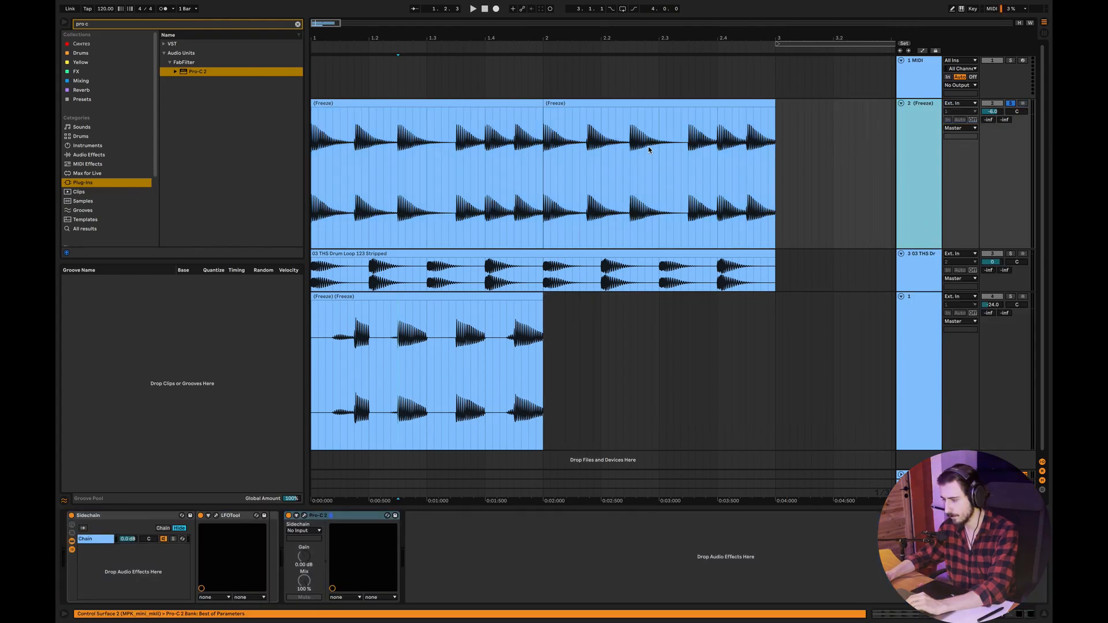
pyautogui.rightClick(426, 105)
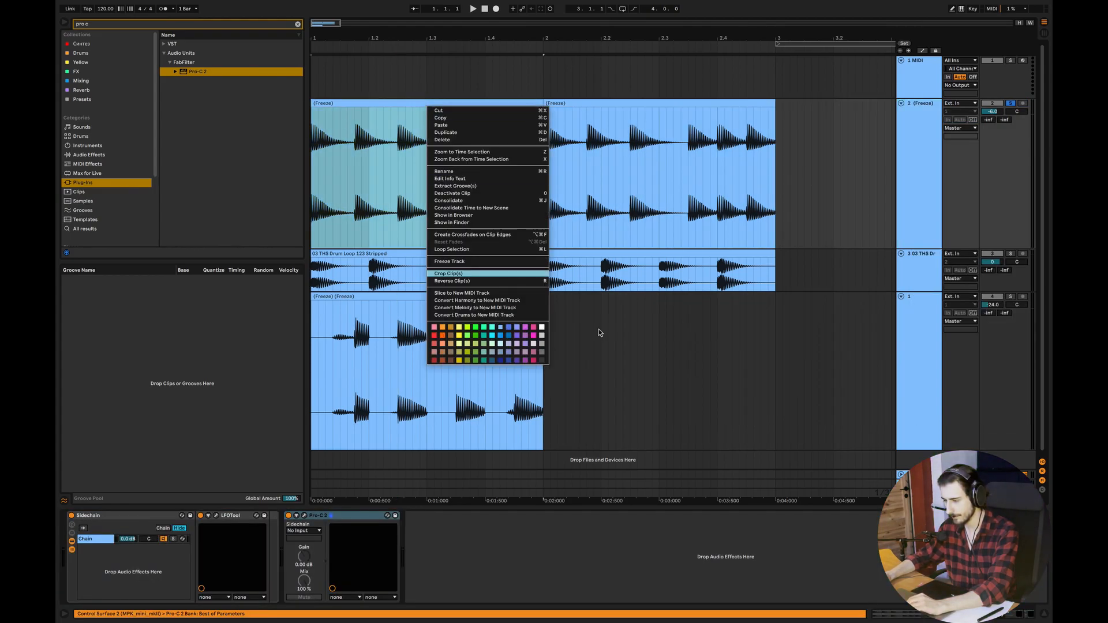
pyautogui.click(461, 324)
# - Show the yellow track's devices, turn off its Sidechain rack and open the Pro-C 2 window
pyautogui.click(916, 156)
pyautogui.click(306, 568)
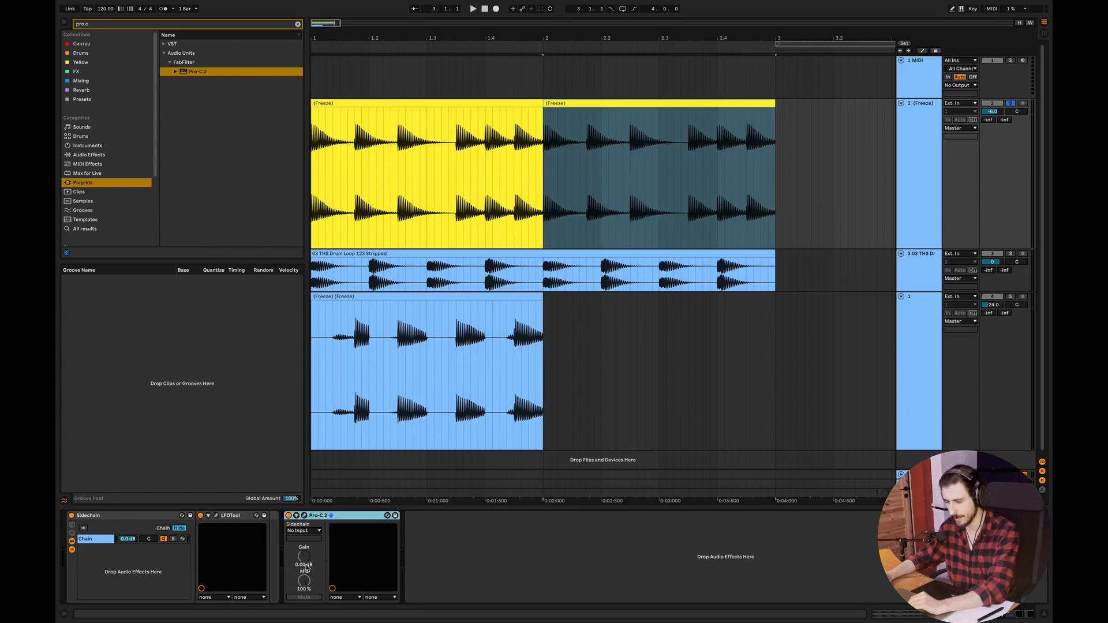
pyautogui.click(71, 516)
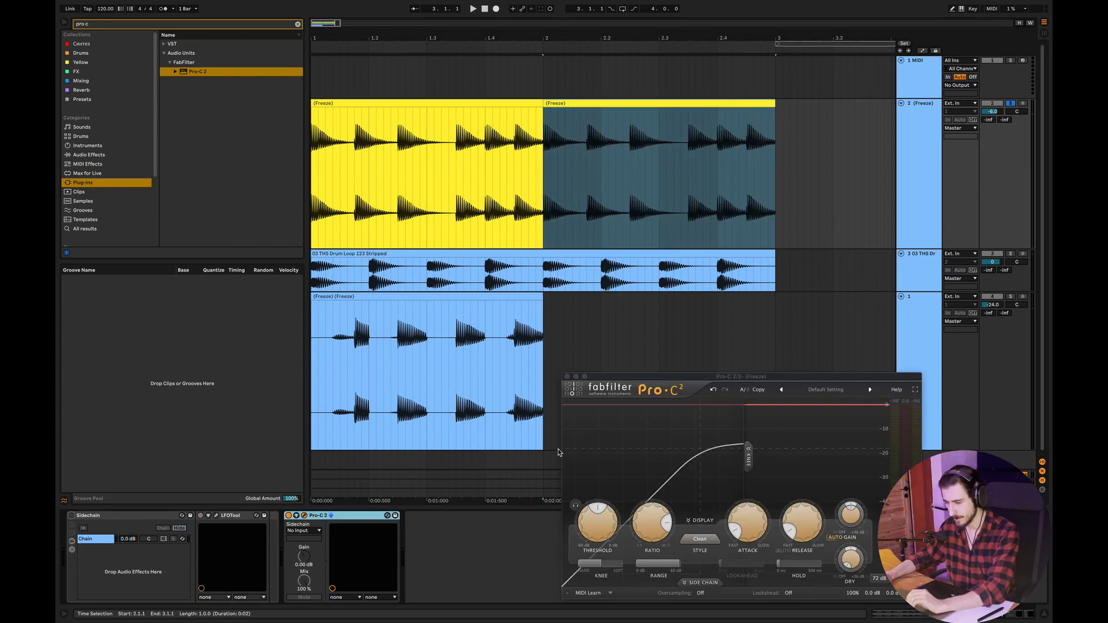
# - Set the compressor's attack to about 60 ms, lengthen its release, and lower the threshold to about -24 dB while playing the second bar
pyautogui.moveTo(734, 528); pyautogui.dragTo(771, 467)
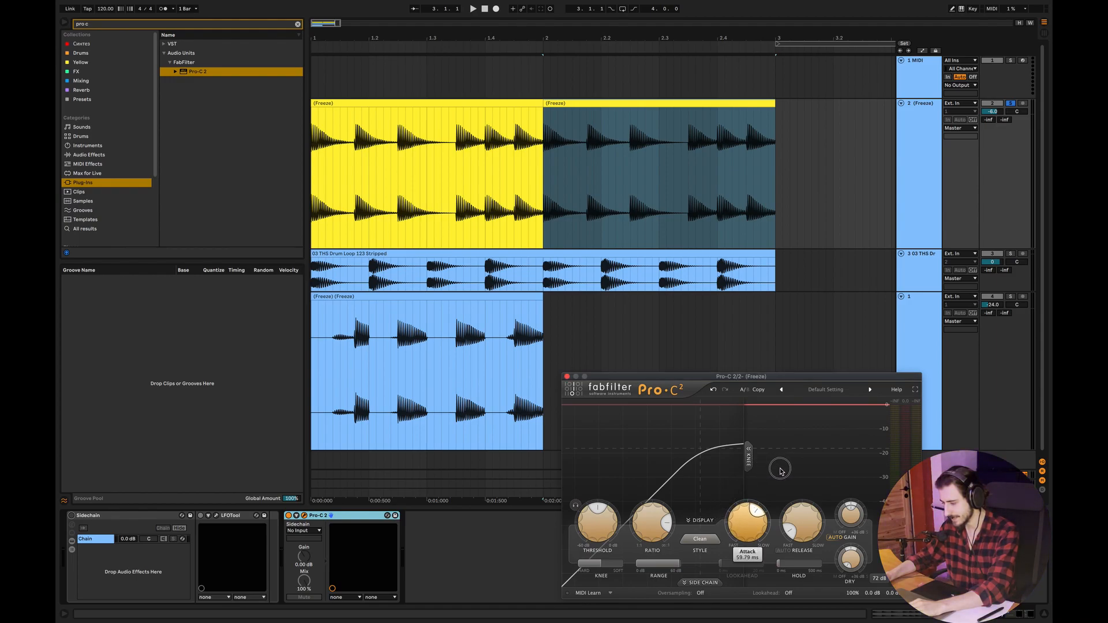
pyautogui.moveTo(792, 527); pyautogui.dragTo(754, 482)
pyautogui.press('space')
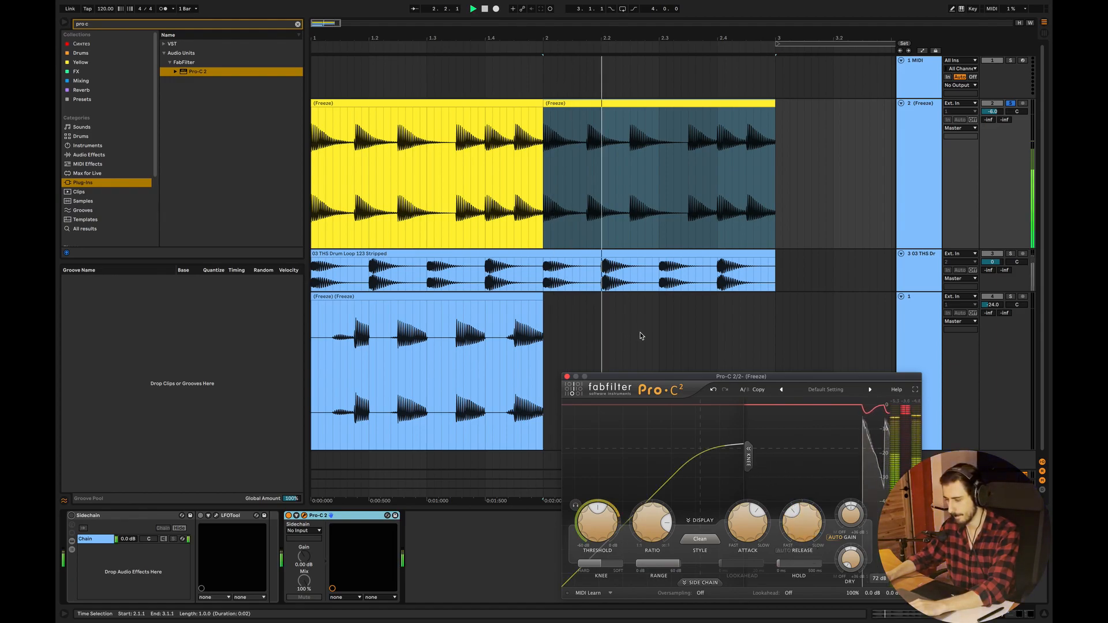
pyautogui.moveTo(606, 493); pyautogui.dragTo(590, 508)
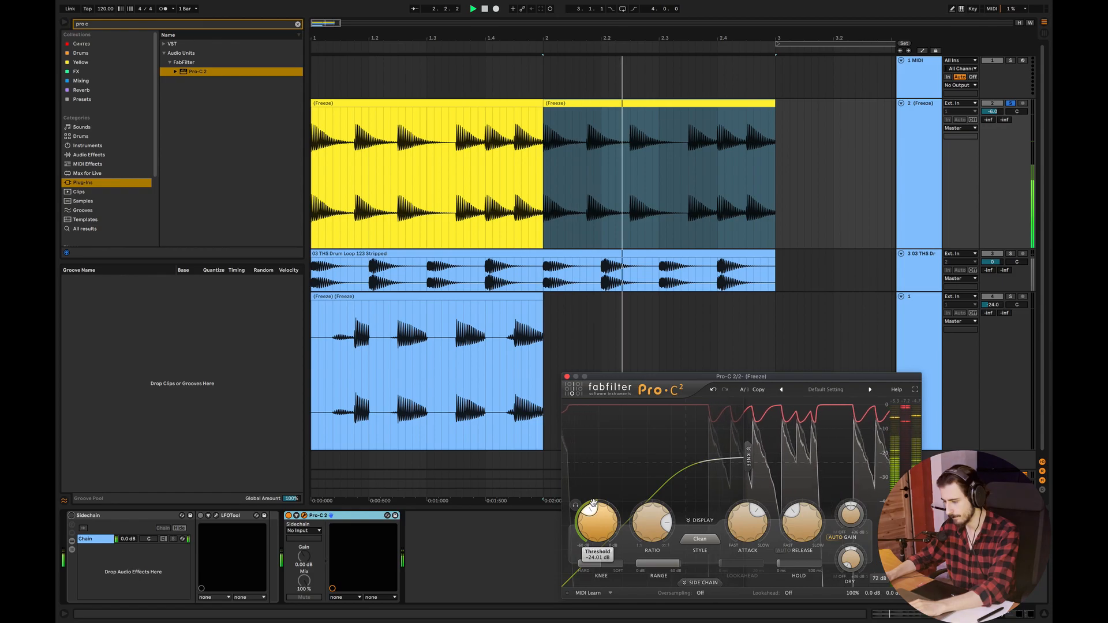
pyautogui.moveTo(616, 377); pyautogui.dragTo(599, 528)
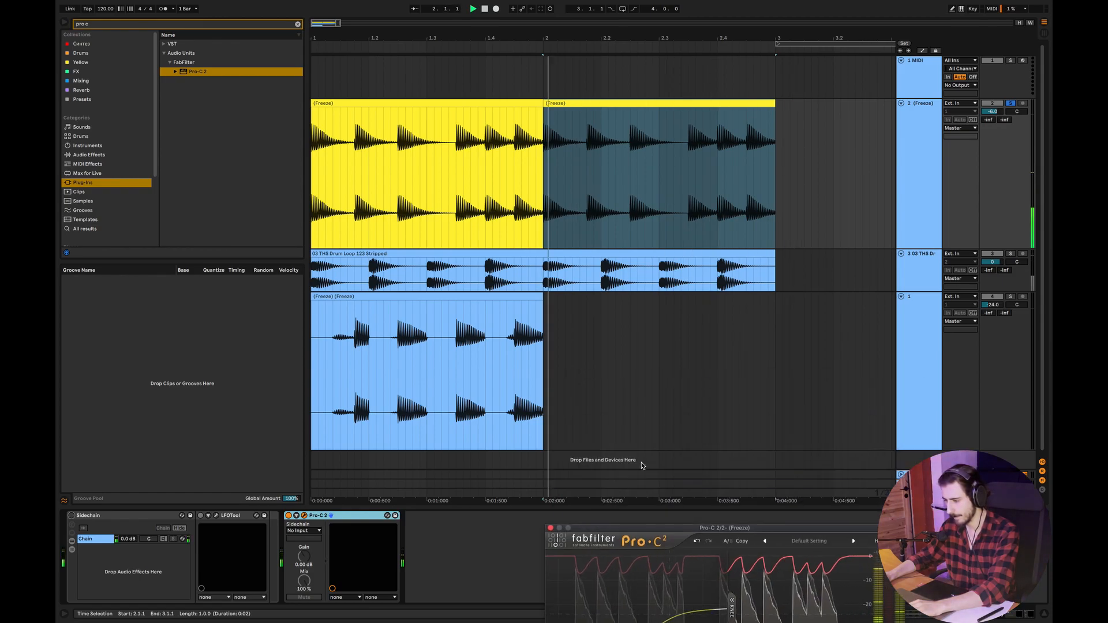
pyautogui.press('space')
# - With the drum loop track moved above it, freeze the yellow track and copy its second bar onto the bottom track in pink
pyautogui.moveTo(918, 254); pyautogui.dragTo(903, 121)
pyautogui.rightClick(911, 176)
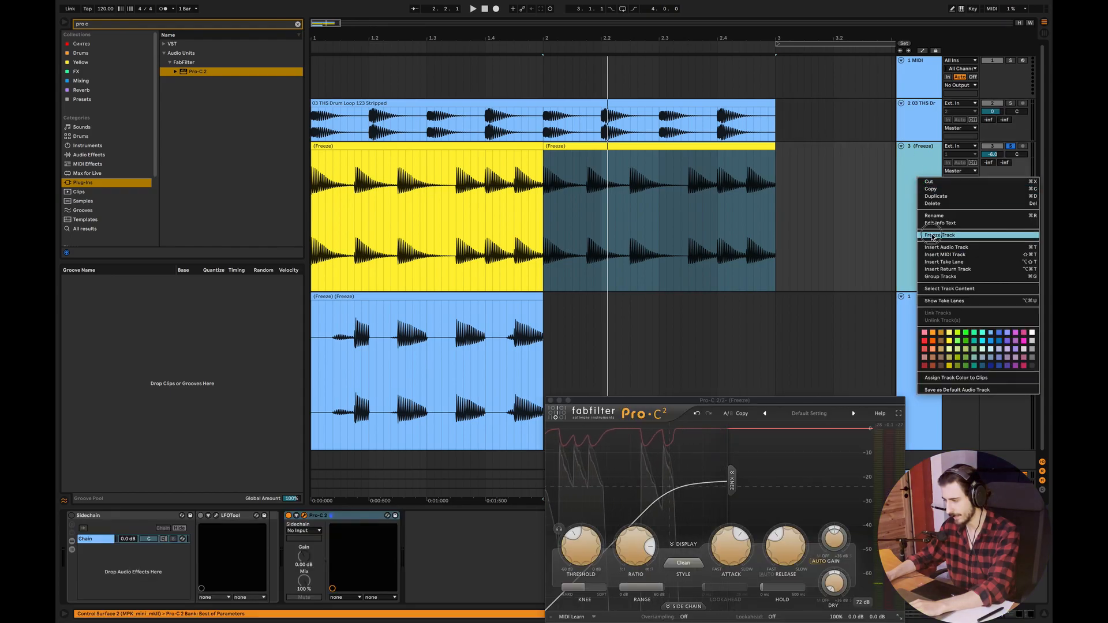
pyautogui.click(941, 234)
pyautogui.click(666, 312)
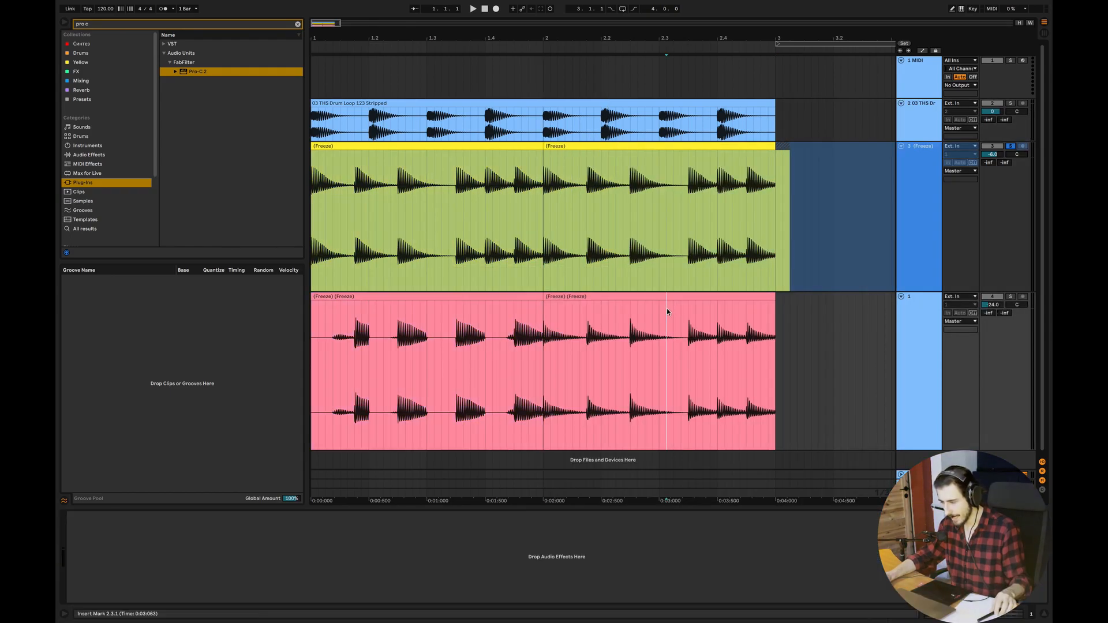
pyautogui.moveTo(647, 349); pyautogui.dragTo(661, 355)
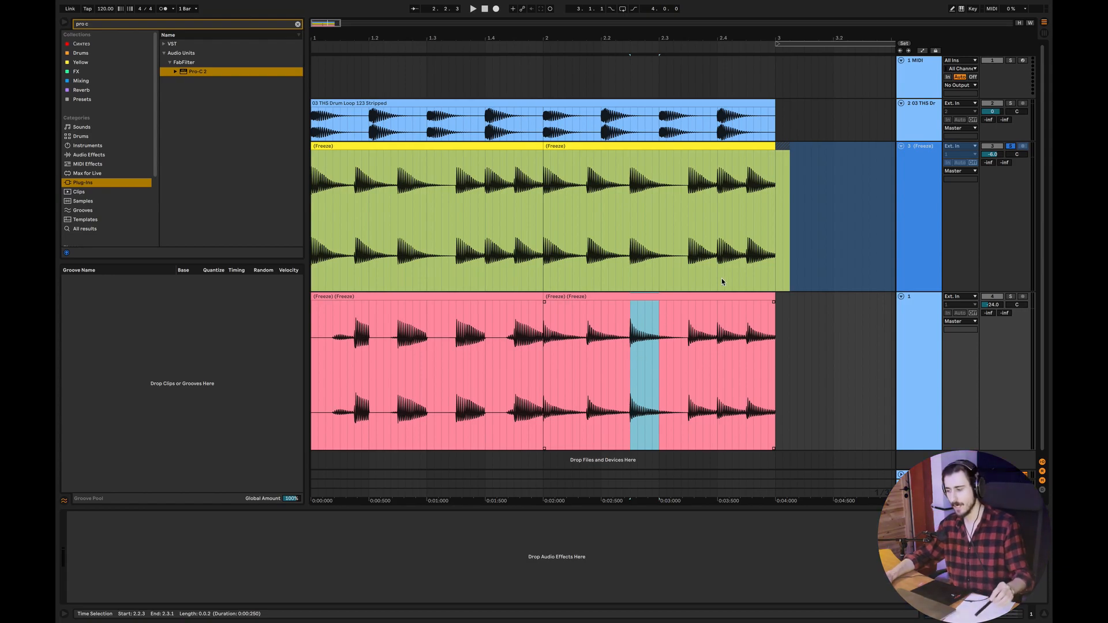
# - Unfreeze the yellow track, reopen its Pro-C 2 and shorten the compressor's attack
pyautogui.click(919, 214)
pyautogui.click(318, 522)
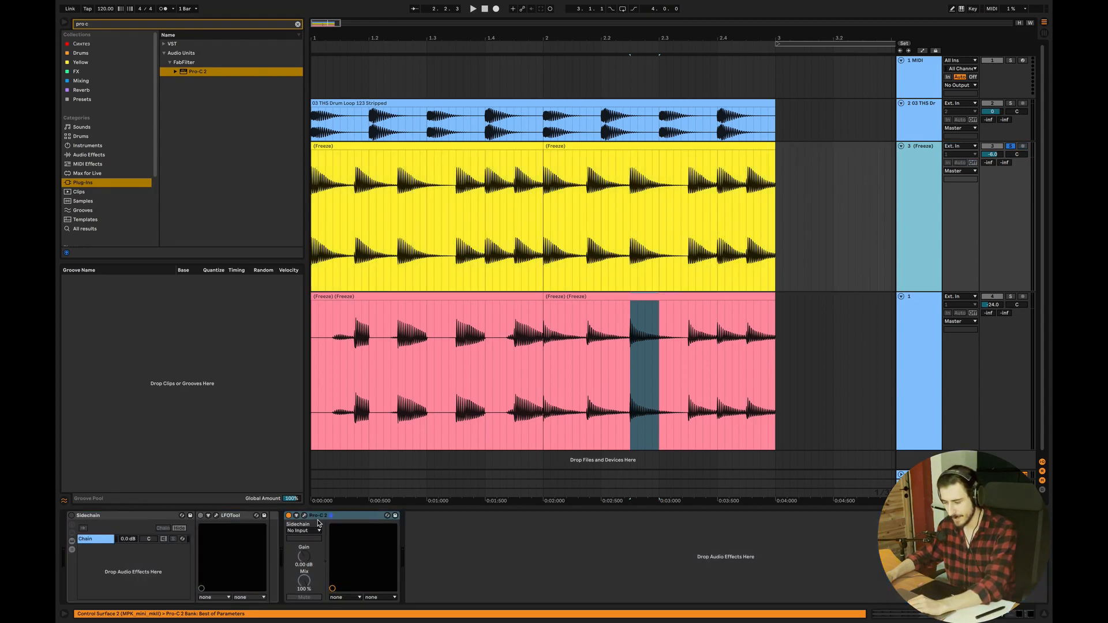
pyautogui.click(305, 517)
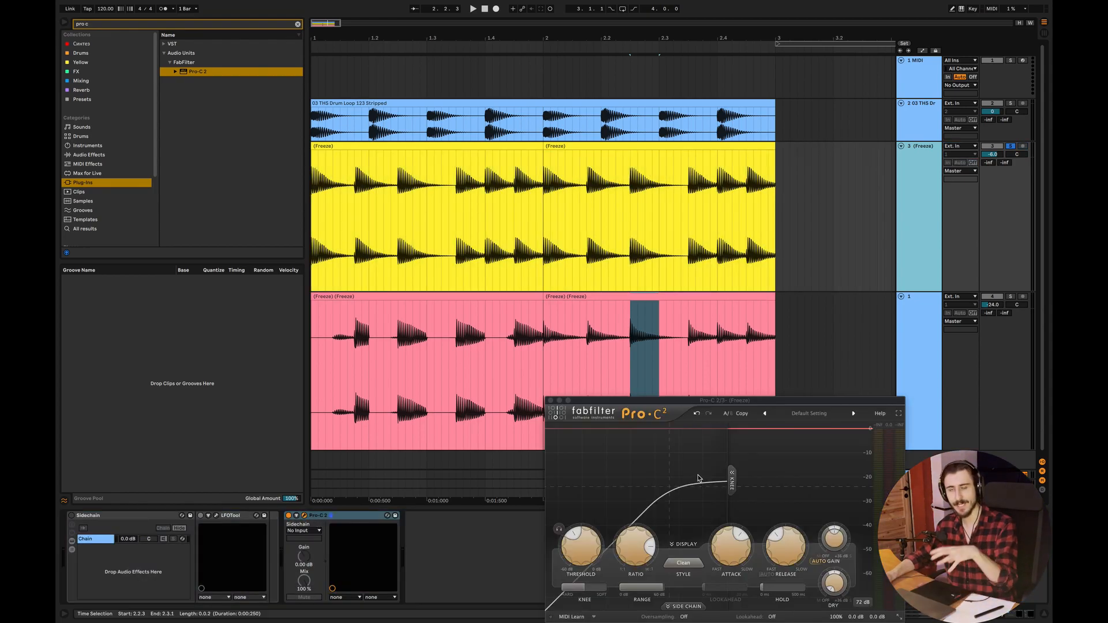
pyautogui.moveTo(736, 540)
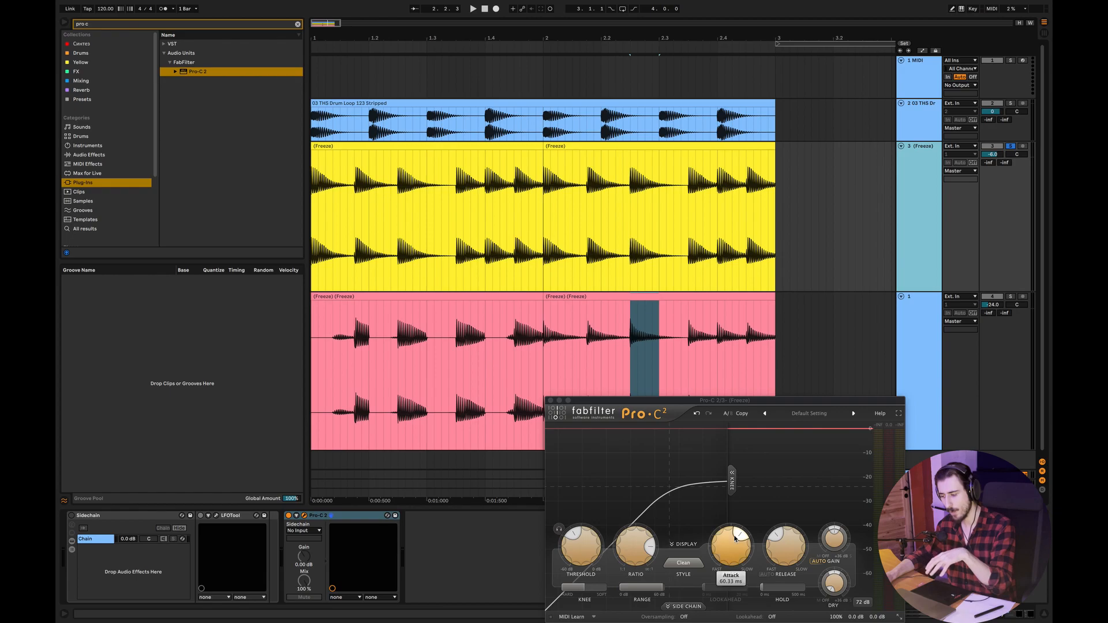
pyautogui.moveTo(738, 536); pyautogui.dragTo(701, 535)
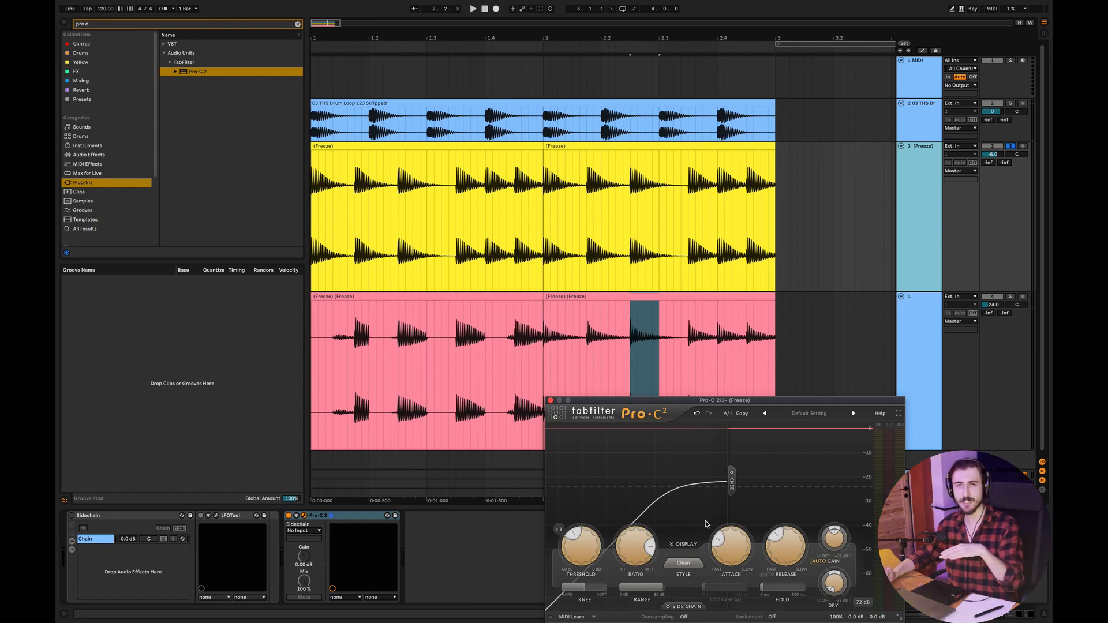
# - Compare the second-bar waveform with the first-bar waveform on the pink track
pyautogui.click(611, 417)
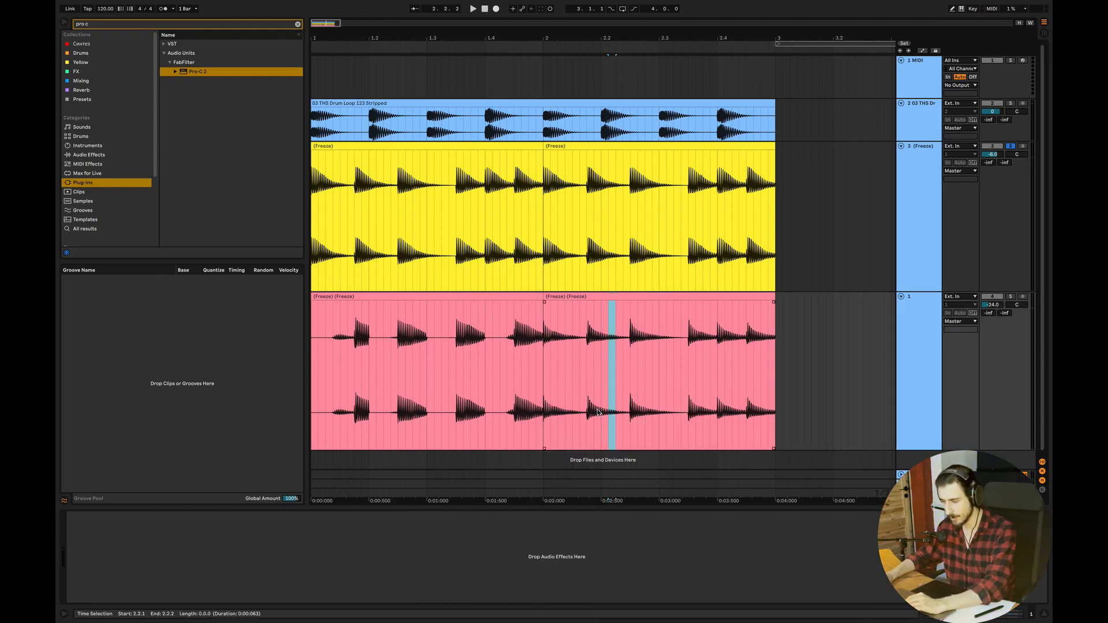
pyautogui.click(434, 315)
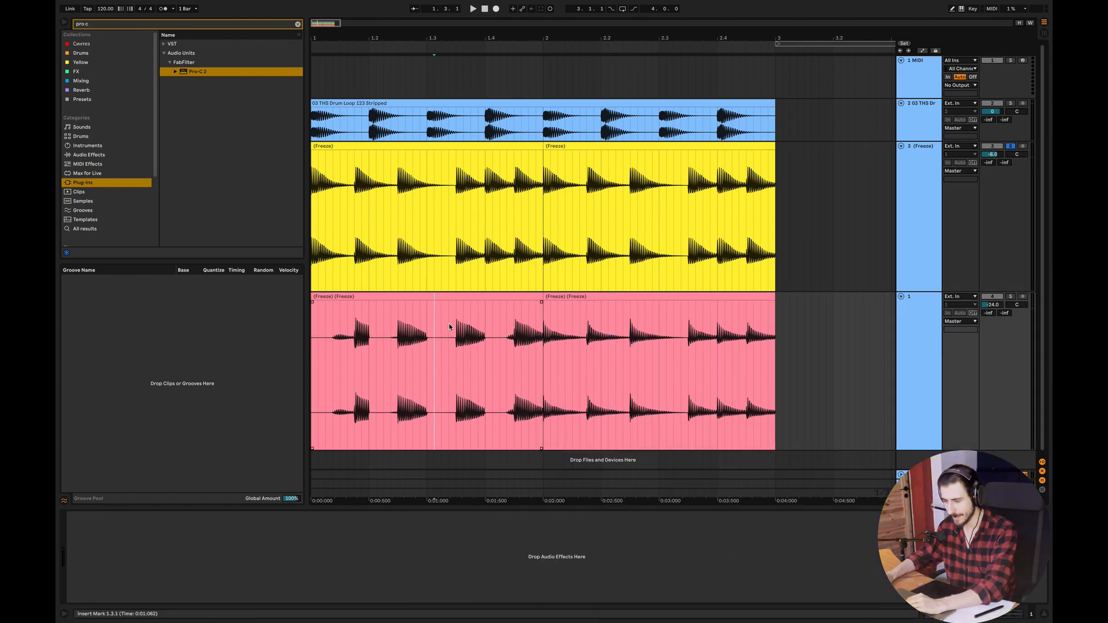
# - Recolor the first-bar clip on the bottom track green to set it apart from the pink second-bar clip
pyautogui.rightClick(424, 297)
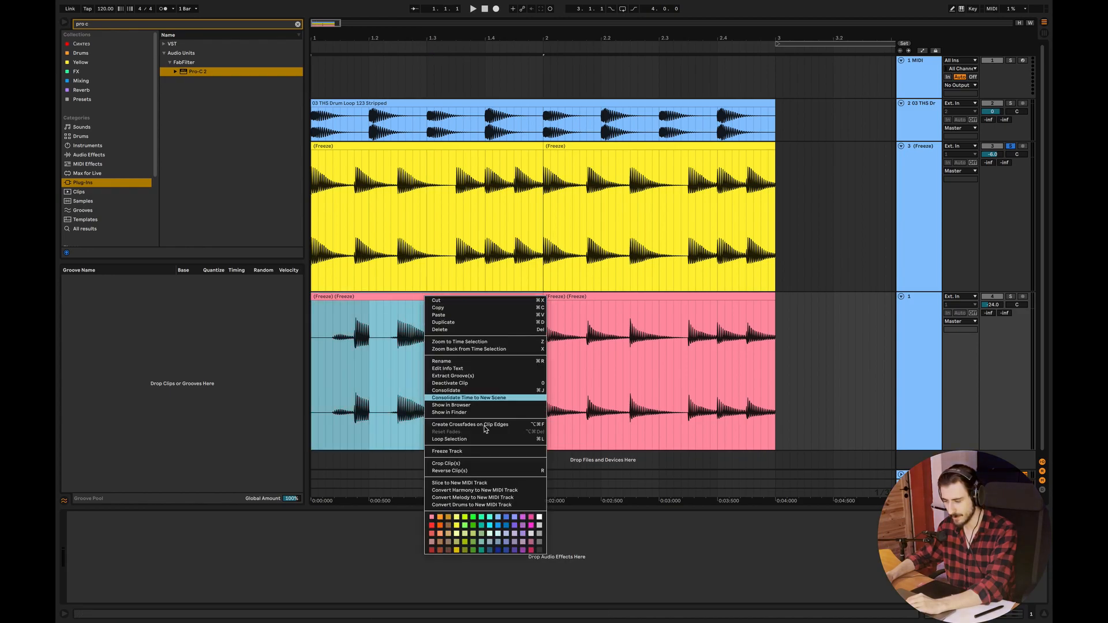
pyautogui.click(465, 526)
pyautogui.click(488, 364)
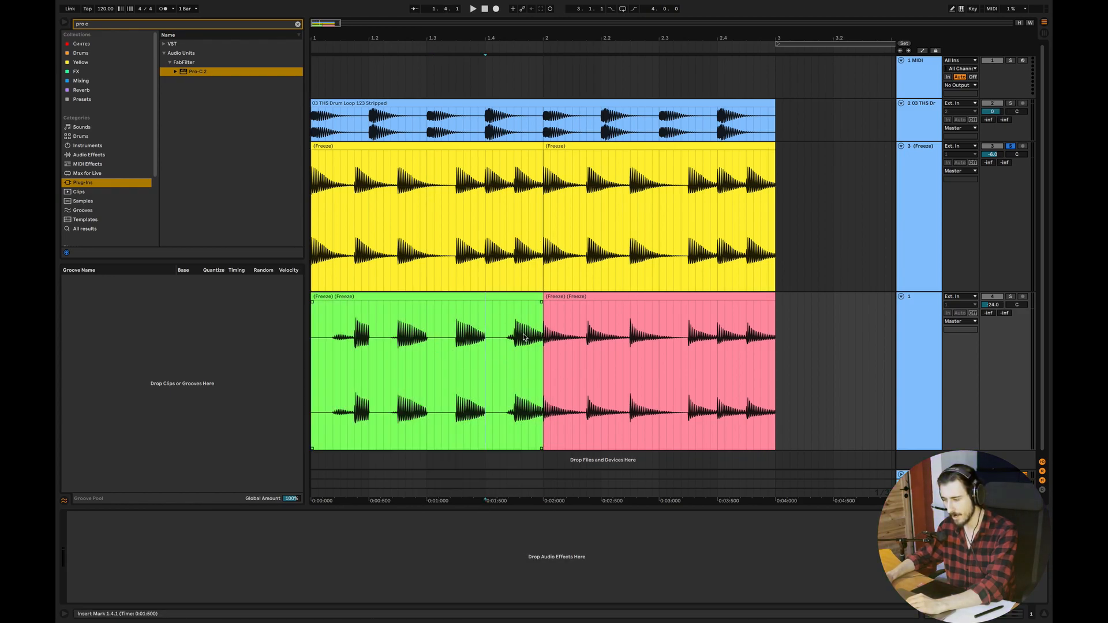
# - Reopen the yellow track's Pro-C 2, lengthen the compressor's attack and shorten its release to about 22 ms
pyautogui.click(913, 188)
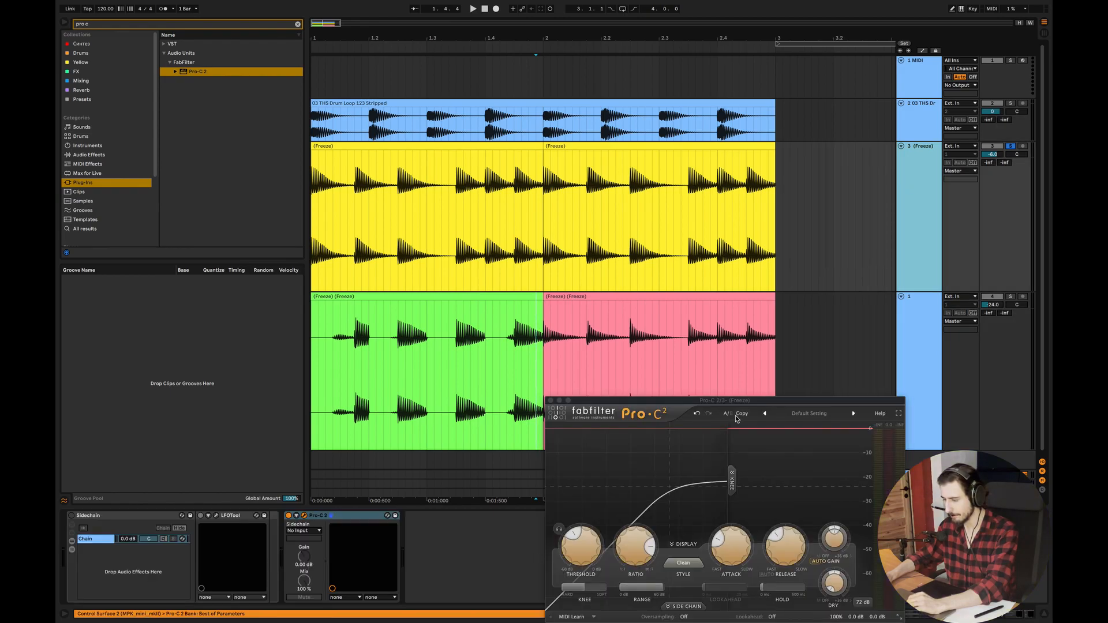
pyautogui.moveTo(730, 402); pyautogui.dragTo(688, 212)
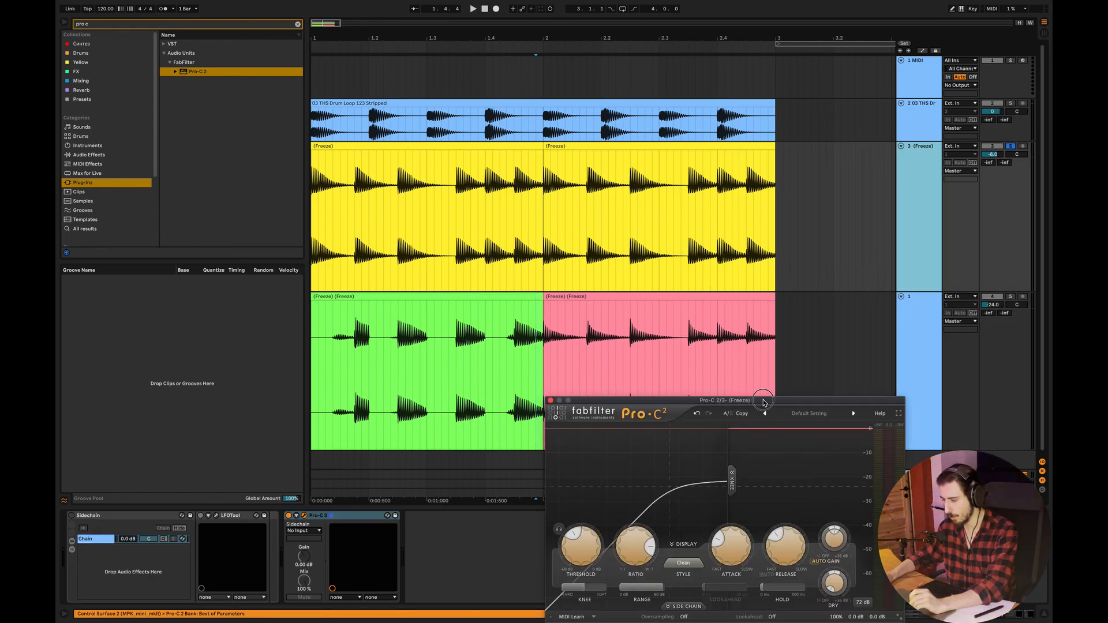
pyautogui.moveTo(763, 403); pyautogui.dragTo(719, 246)
pyautogui.moveTo(685, 386); pyautogui.dragTo(701, 420)
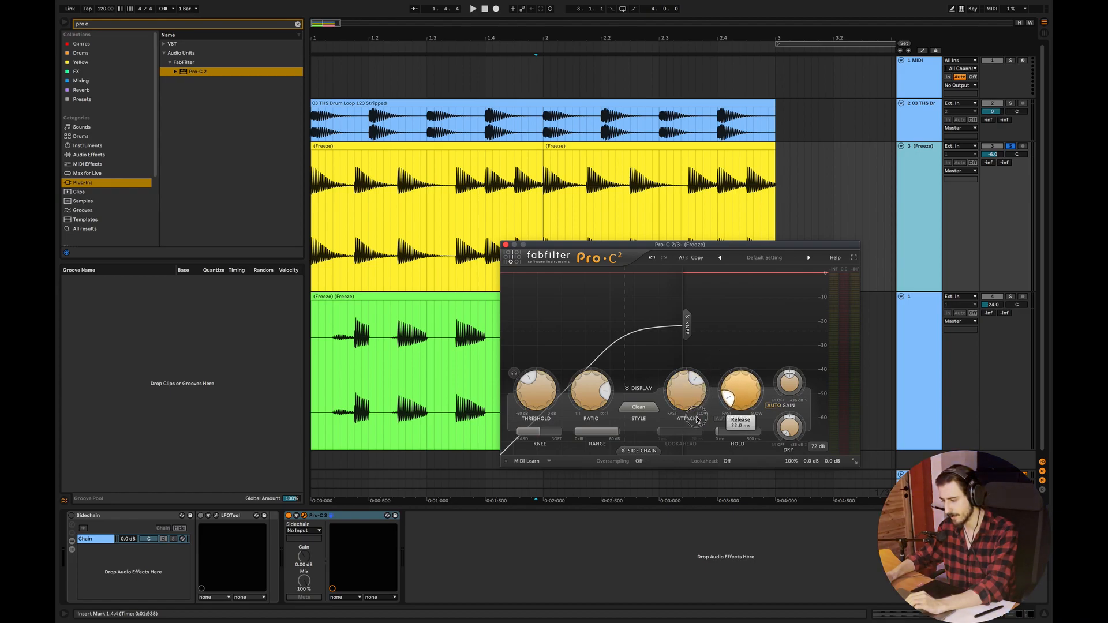
pyautogui.click(505, 246)
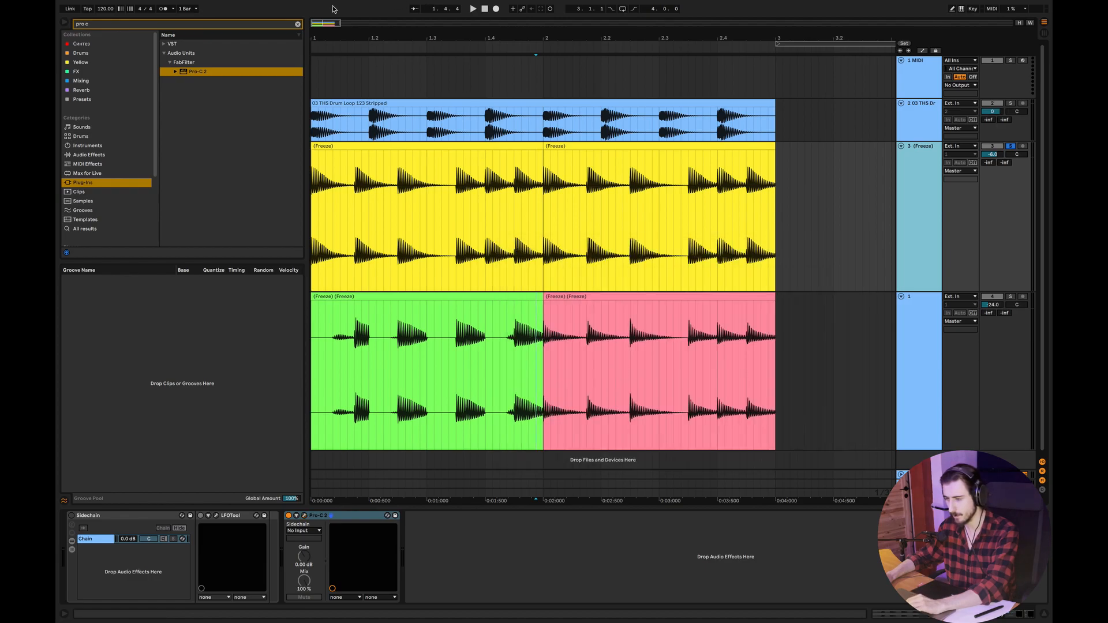
# - Play the second bar of the yellow track and lower the Pro-C 2 threshold to about -30 dB
pyautogui.moveTo(318, 22); pyautogui.dragTo(320, 7)
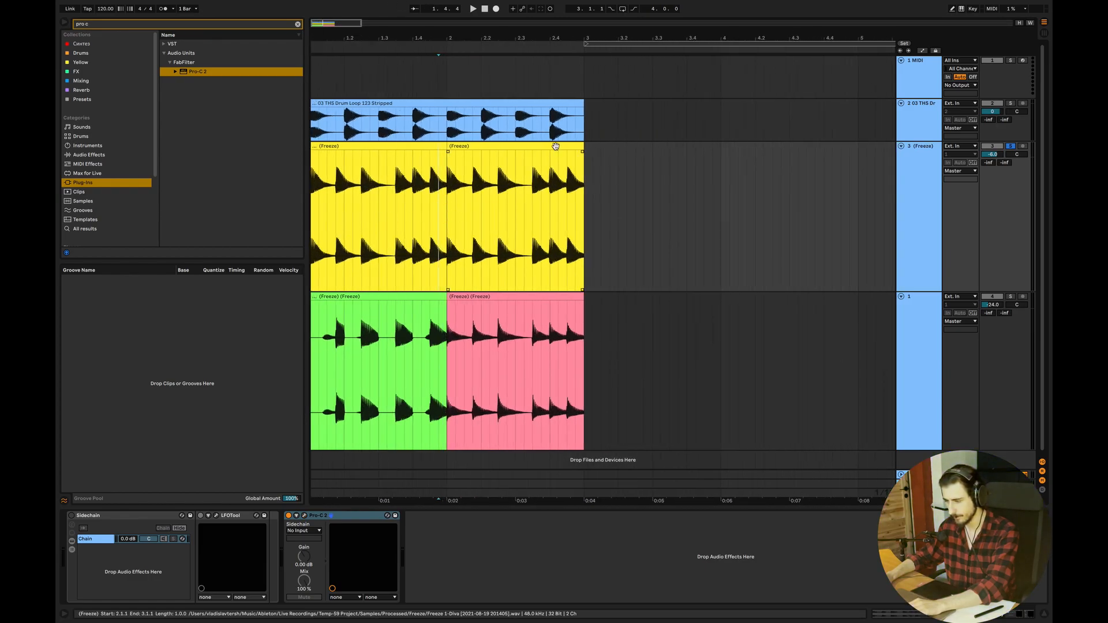
pyautogui.click(581, 149)
pyautogui.click(445, 231)
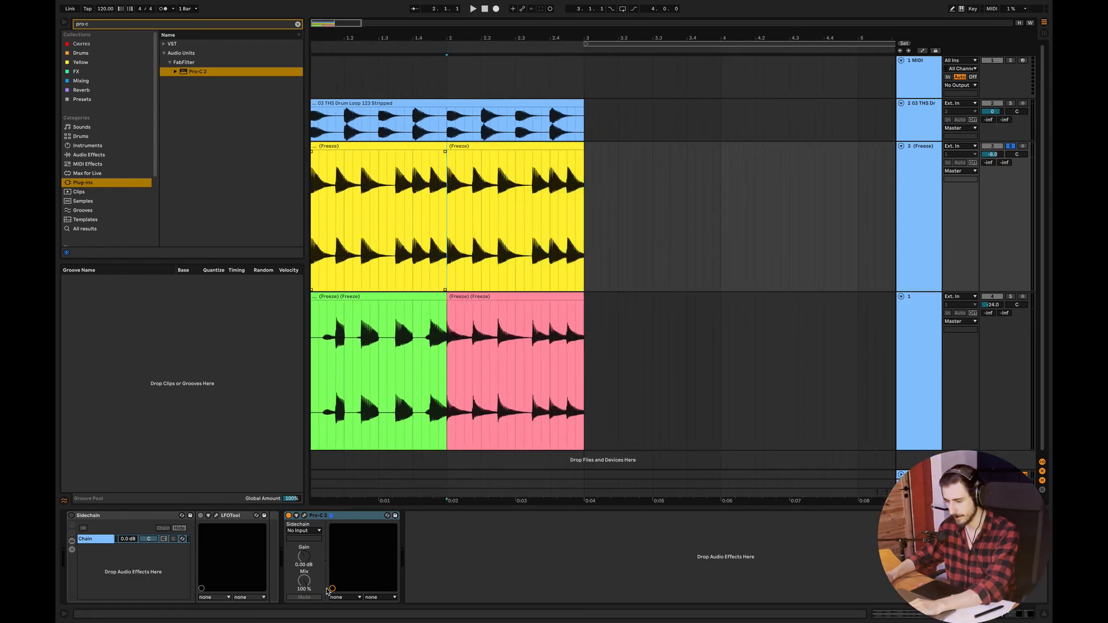
pyautogui.click(307, 521)
pyautogui.click(305, 517)
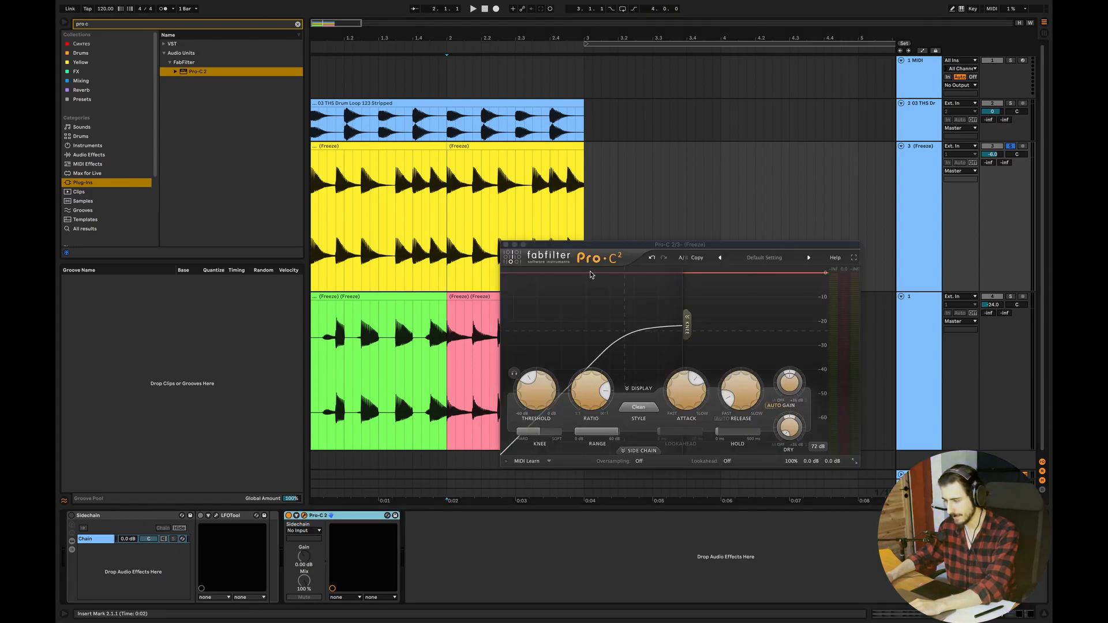
pyautogui.press('space')
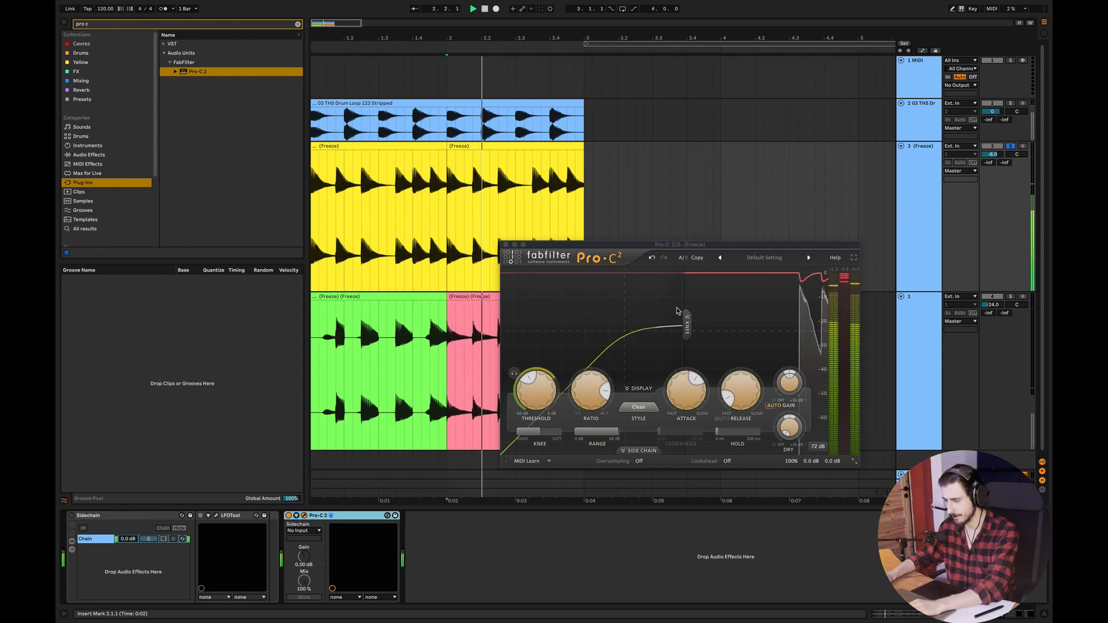
pyautogui.moveTo(529, 376); pyautogui.dragTo(518, 387)
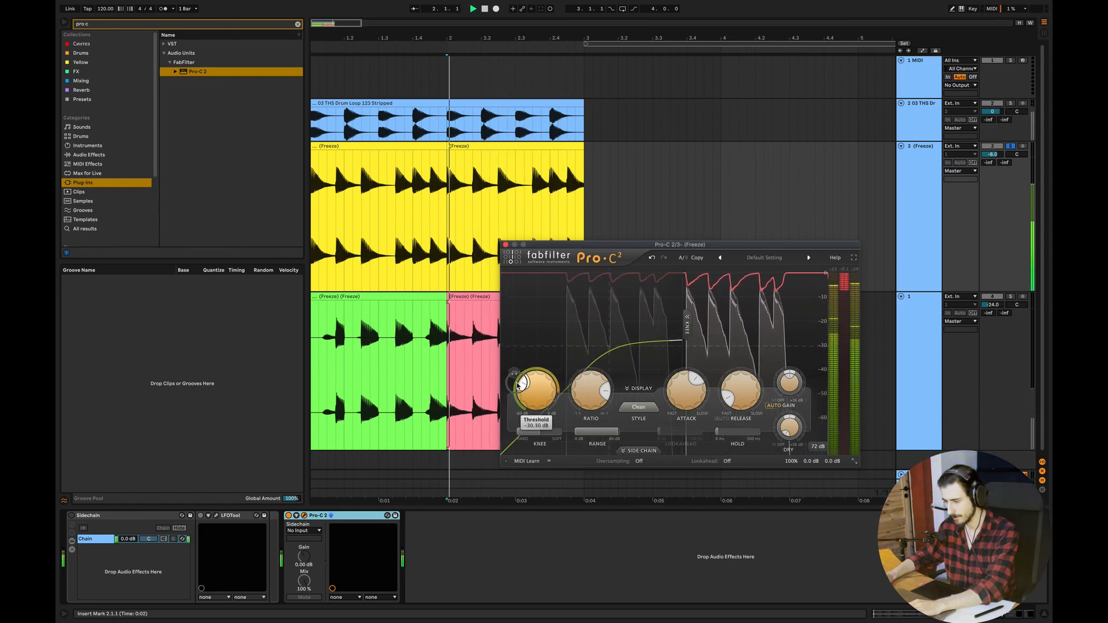
pyautogui.click(506, 245)
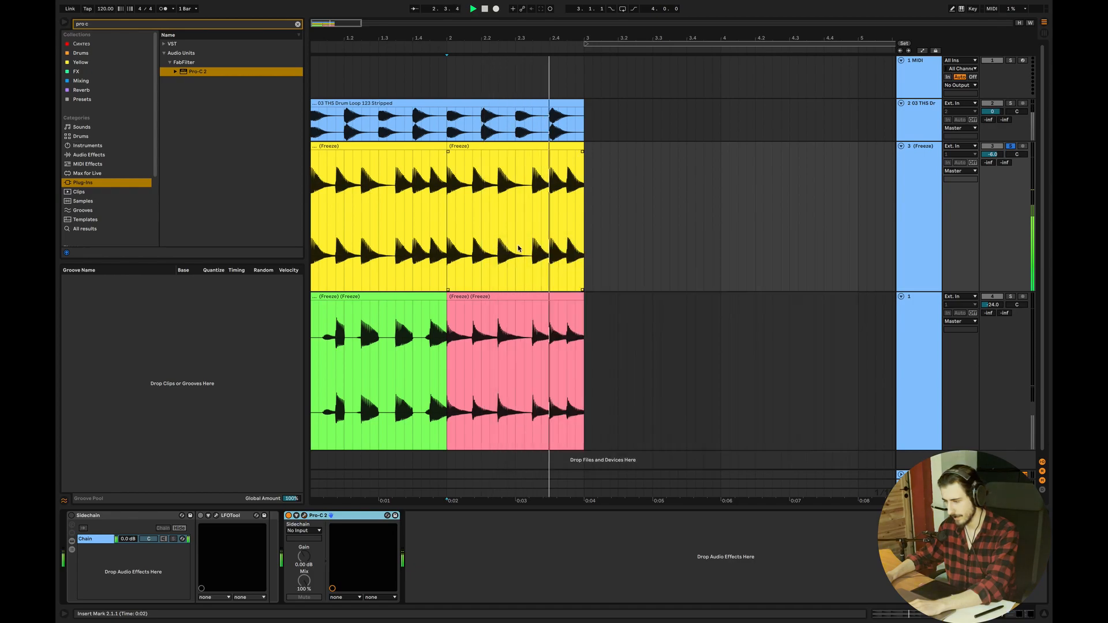
# - Freeze the yellow track and copy its second bar onto the bottom track at bar 3, directly after the pink clip
pyautogui.rightClick(915, 195)
pyautogui.click(938, 251)
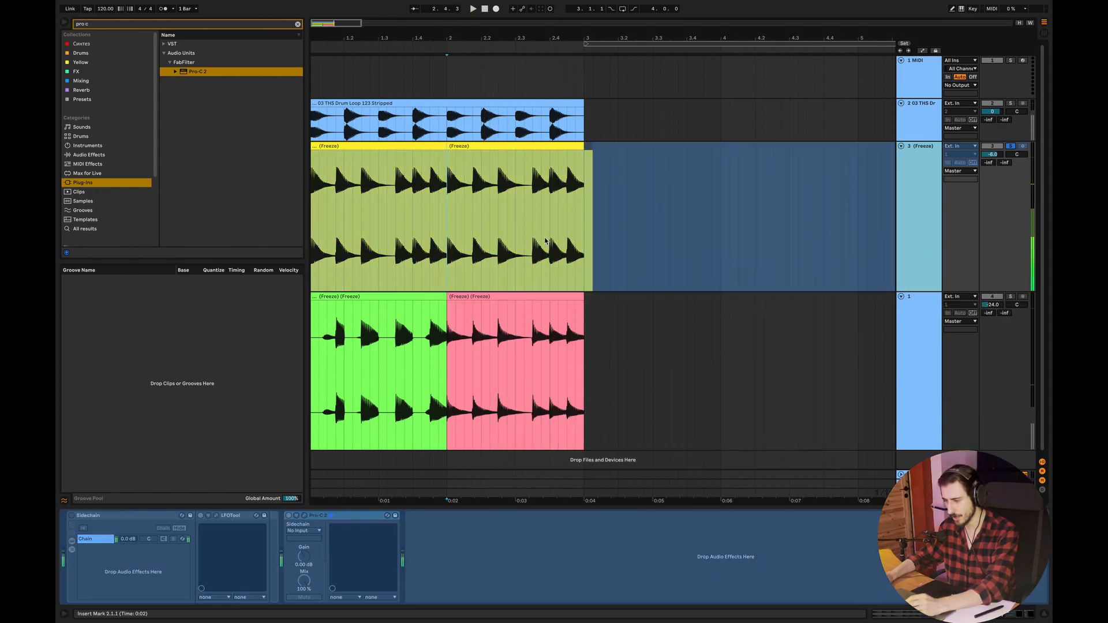
pyautogui.moveTo(483, 155); pyautogui.dragTo(621, 367)
pyautogui.click(624, 317)
pyautogui.moveTo(618, 305); pyautogui.dragTo(609, 307)
pyautogui.moveTo(333, 25); pyautogui.dragTo(341, 46)
pyautogui.moveTo(570, 334)
pyautogui.mouseDown()
pyautogui.moveTo(600, 326)
pyautogui.moveTo(581, 332)
pyautogui.mouseUp()
pyautogui.click(591, 325)
pyautogui.moveTo(340, 26); pyautogui.dragTo(332, 21)
# - Unfreeze the yellow track and compare the new third-bar waveform with the earlier clips on the bottom track
pyautogui.click(433, 233)
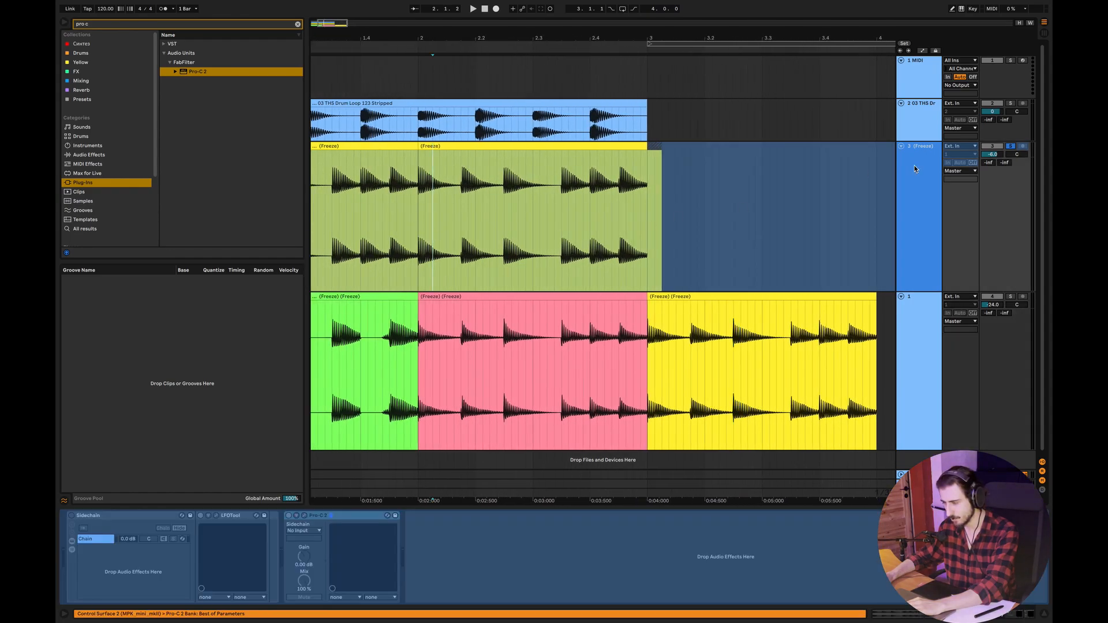
pyautogui.rightClick(916, 181)
pyautogui.click(931, 238)
pyautogui.rightClick(927, 223)
pyautogui.click(950, 284)
pyautogui.click(742, 336)
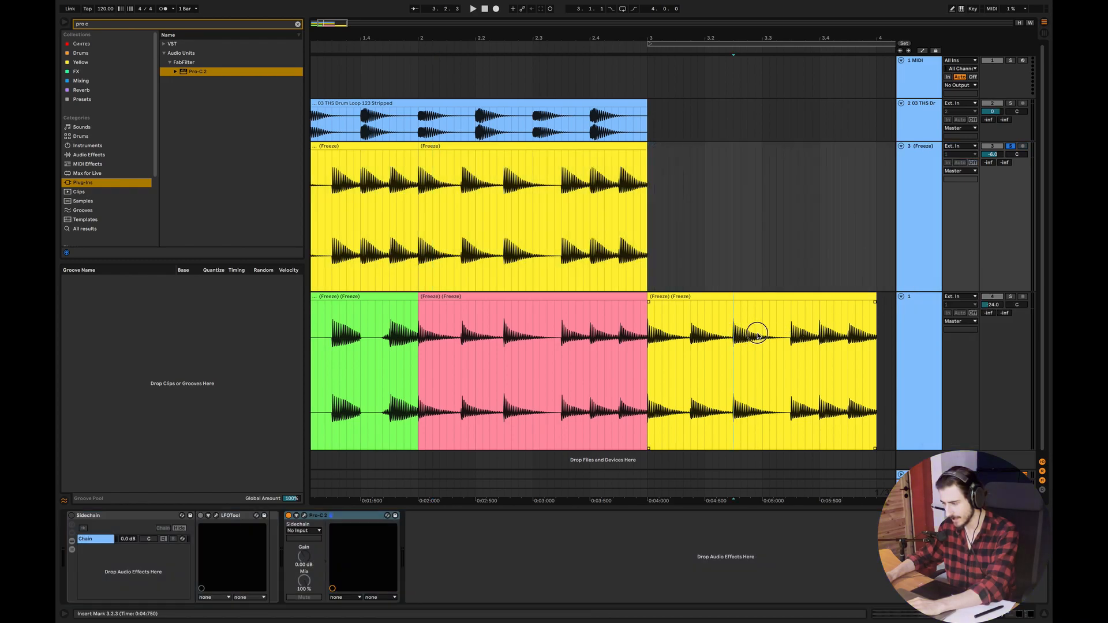
pyautogui.moveTo(753, 335); pyautogui.dragTo(762, 335)
pyautogui.hscroll(-5, 439, 335)
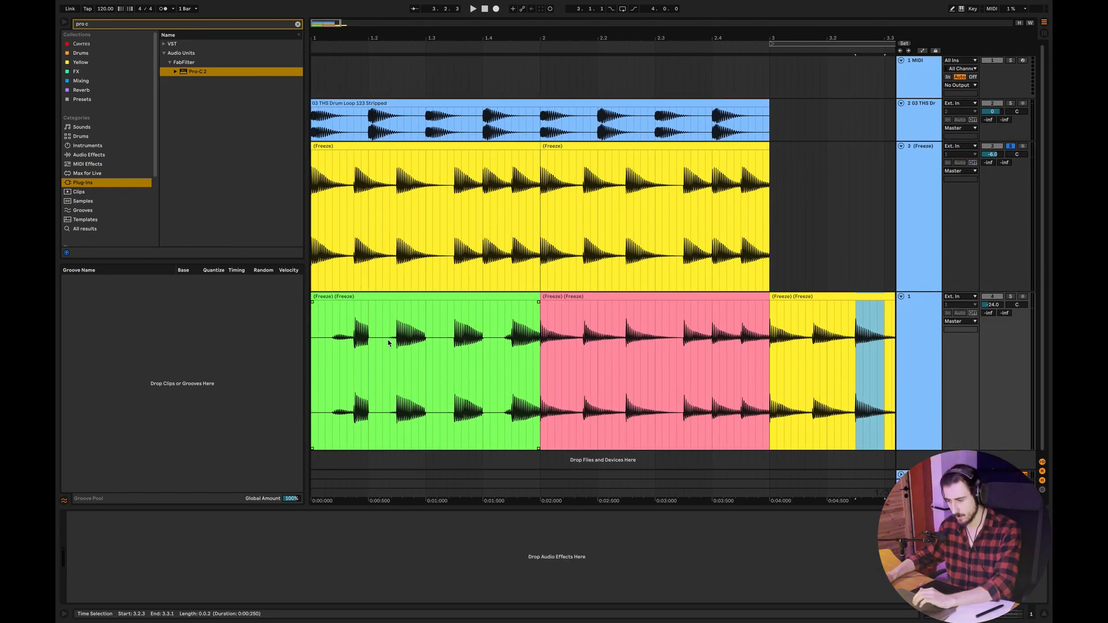
# - Reopen Pro-C 2 on the yellow track, shorten its attack and set the release to about 113 ms
pyautogui.click(544, 264)
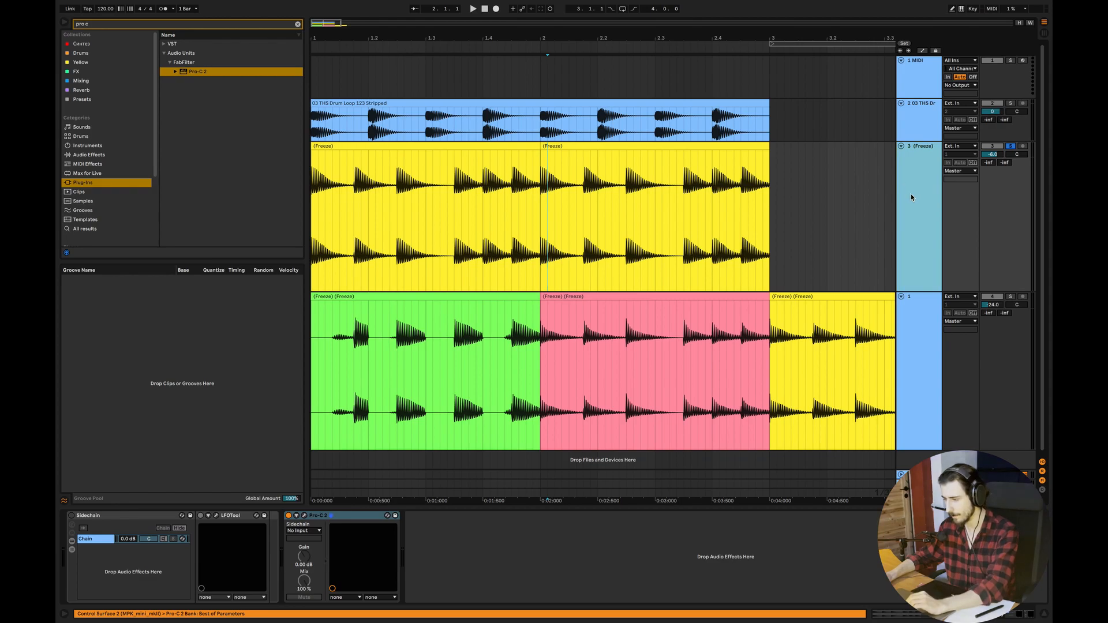
pyautogui.click(333, 521)
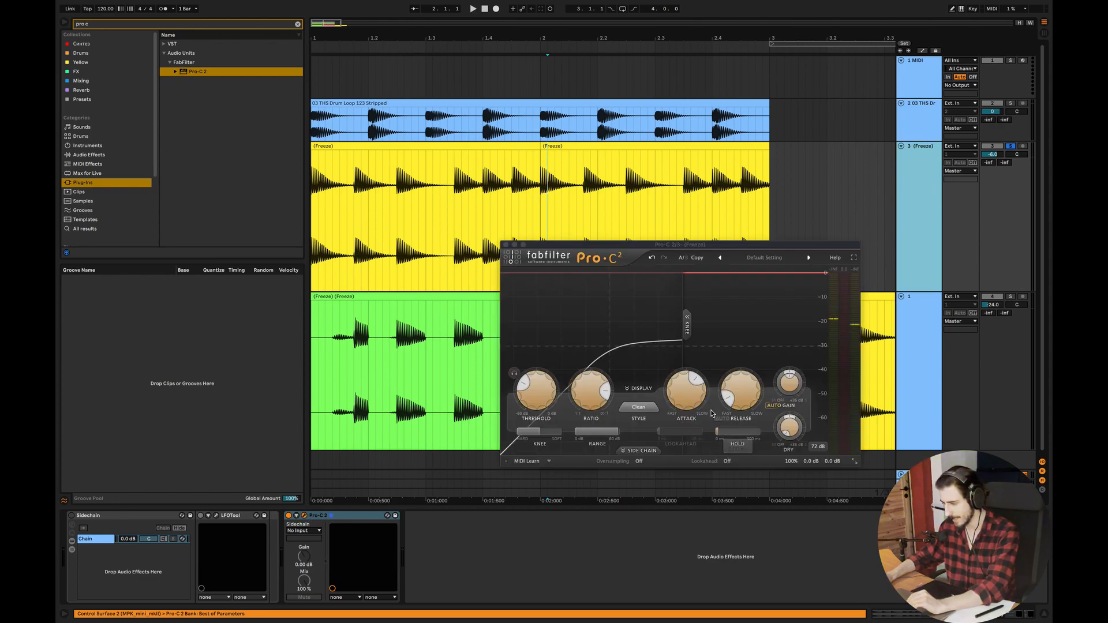
pyautogui.moveTo(659, 373); pyautogui.dragTo(678, 324)
pyautogui.moveTo(714, 400); pyautogui.dragTo(662, 371)
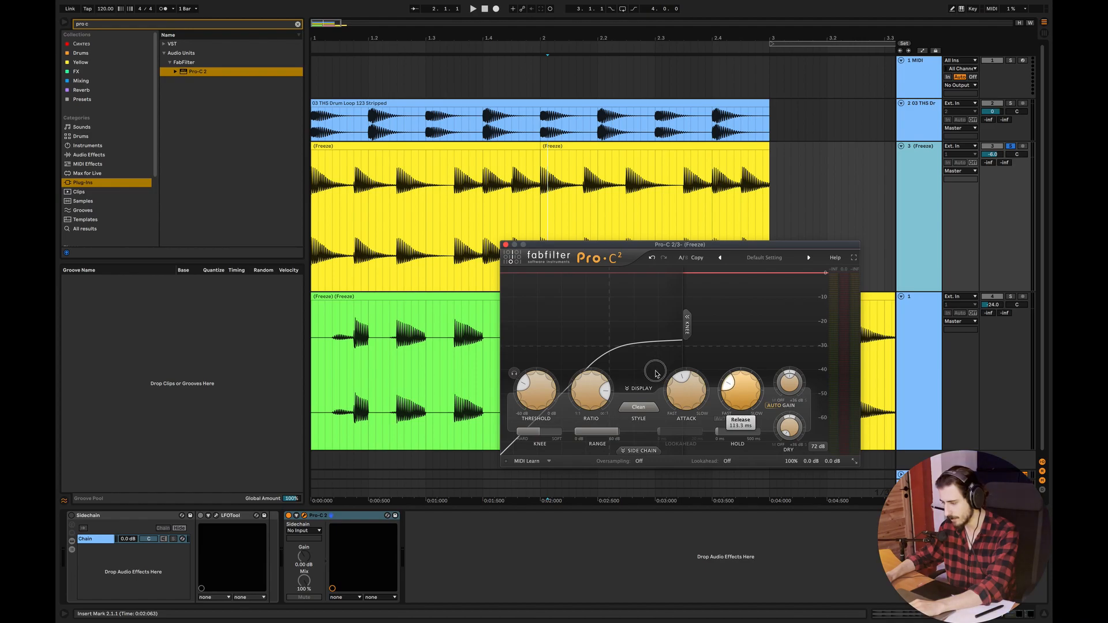
pyautogui.click(505, 245)
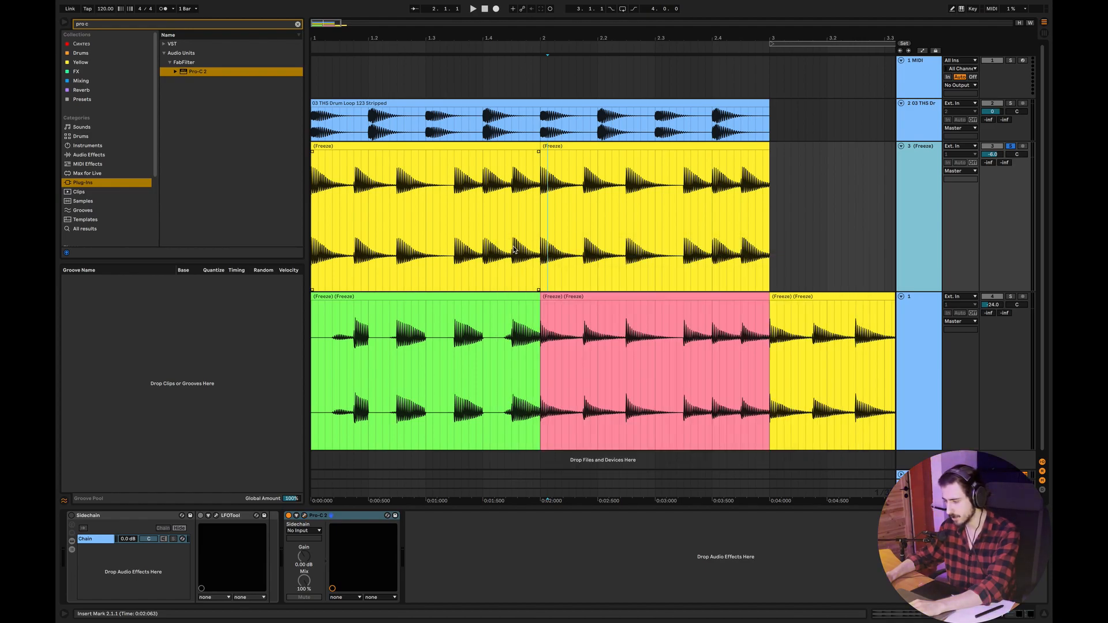
# - Recolor the third-bar clip on the bottom track white
pyautogui.moveTo(403, 22); pyautogui.dragTo(398, 9)
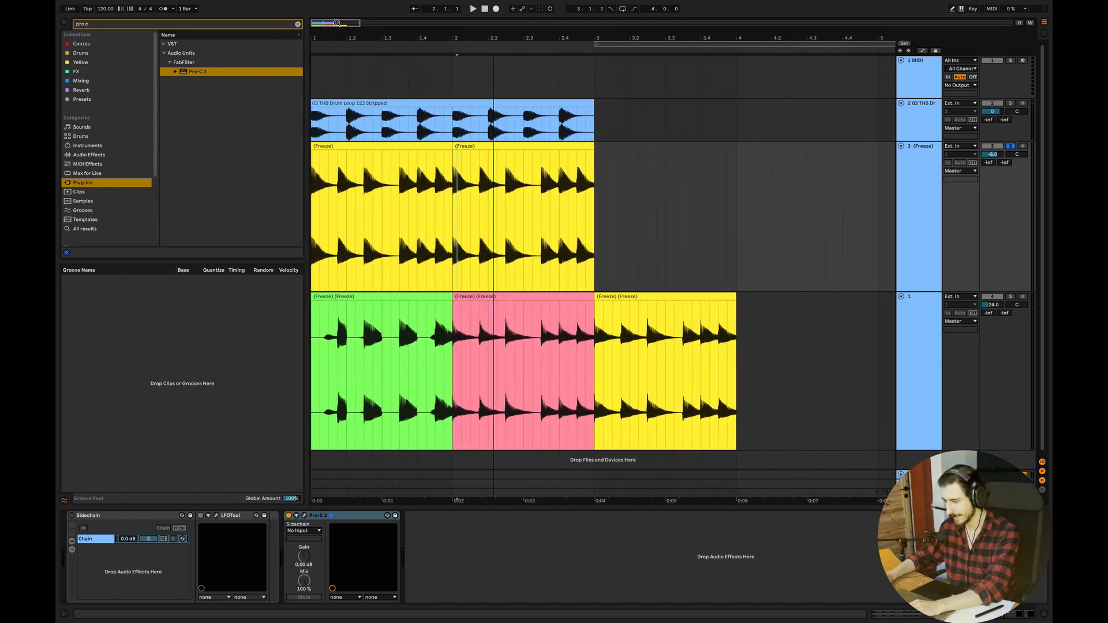
pyautogui.rightClick(653, 301)
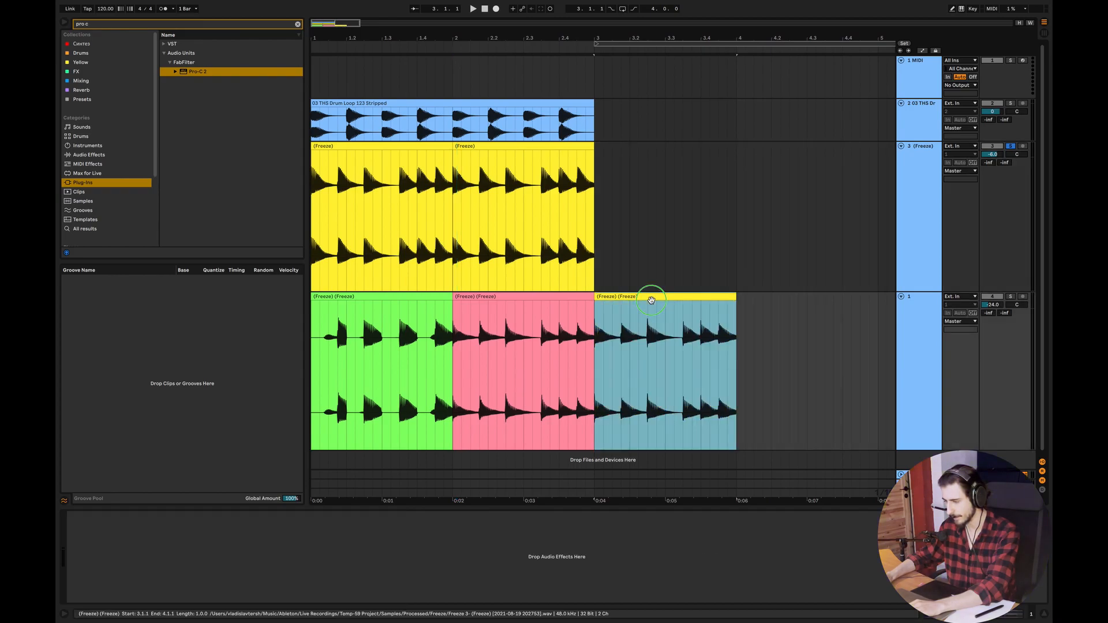
pyautogui.click(767, 522)
# - Play the yellow track from the second bar and raise the threshold in its Pro-C 2
pyautogui.click(454, 231)
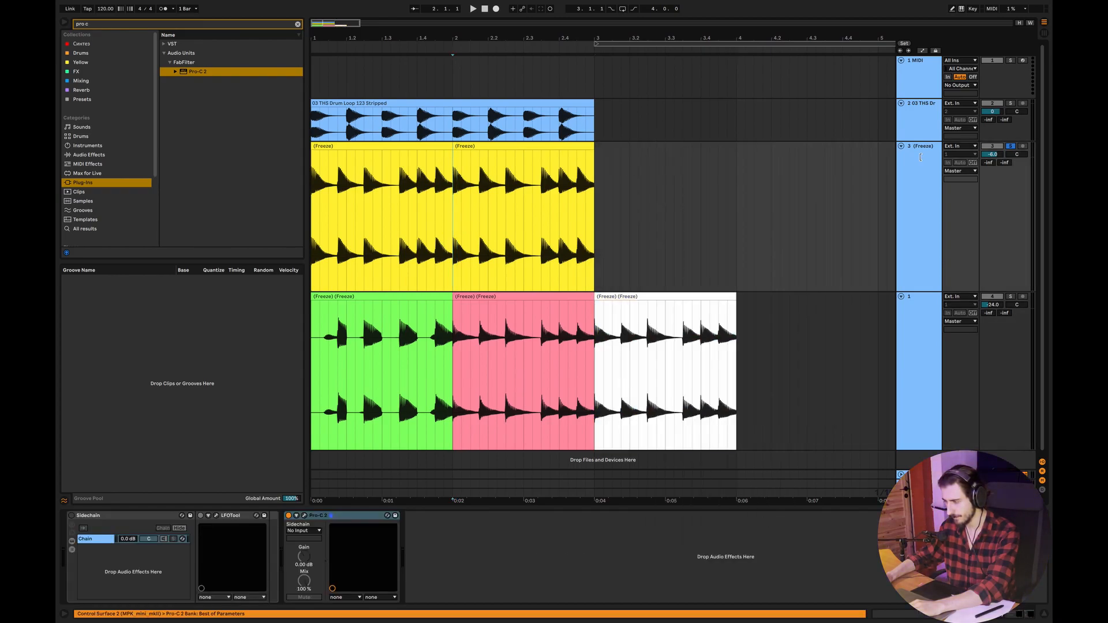
pyautogui.press('space')
pyautogui.press('space')
pyautogui.click(305, 515)
pyautogui.press('space')
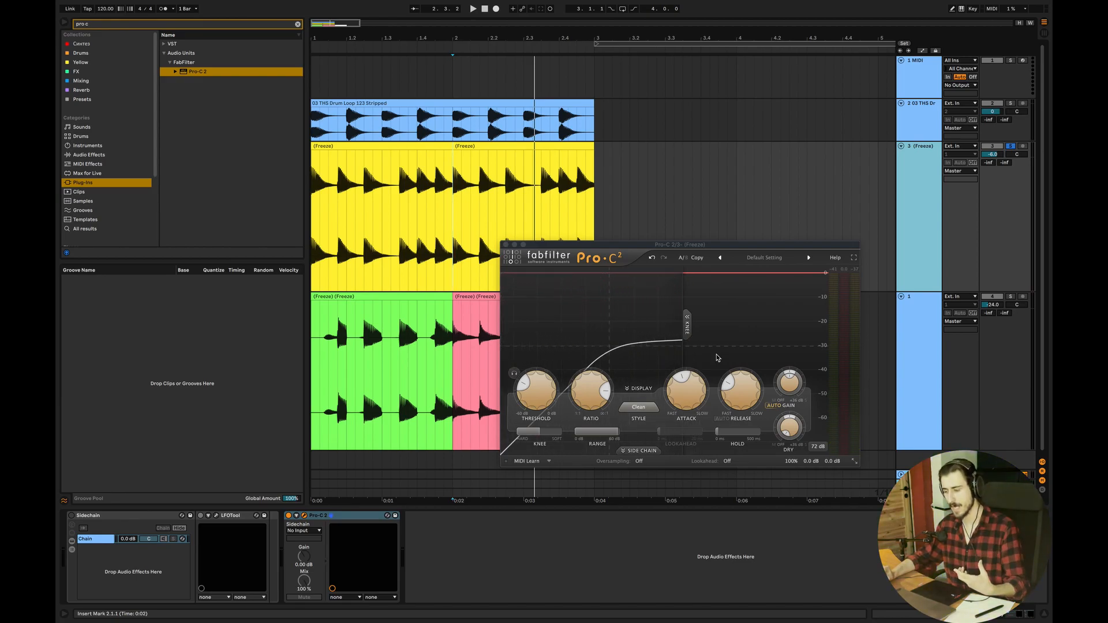
pyautogui.moveTo(527, 385); pyautogui.dragTo(528, 386)
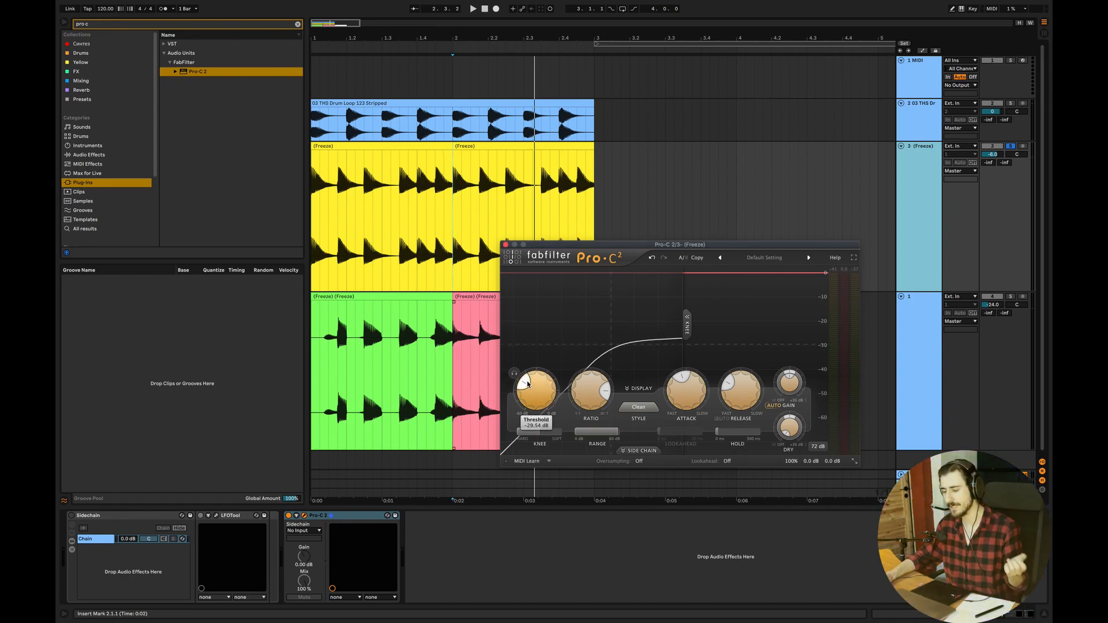
pyautogui.moveTo(528, 384)
pyautogui.mouseDown()
pyautogui.moveTo(513, 396)
pyautogui.moveTo(520, 368)
pyautogui.mouseUp()
pyautogui.press('space')
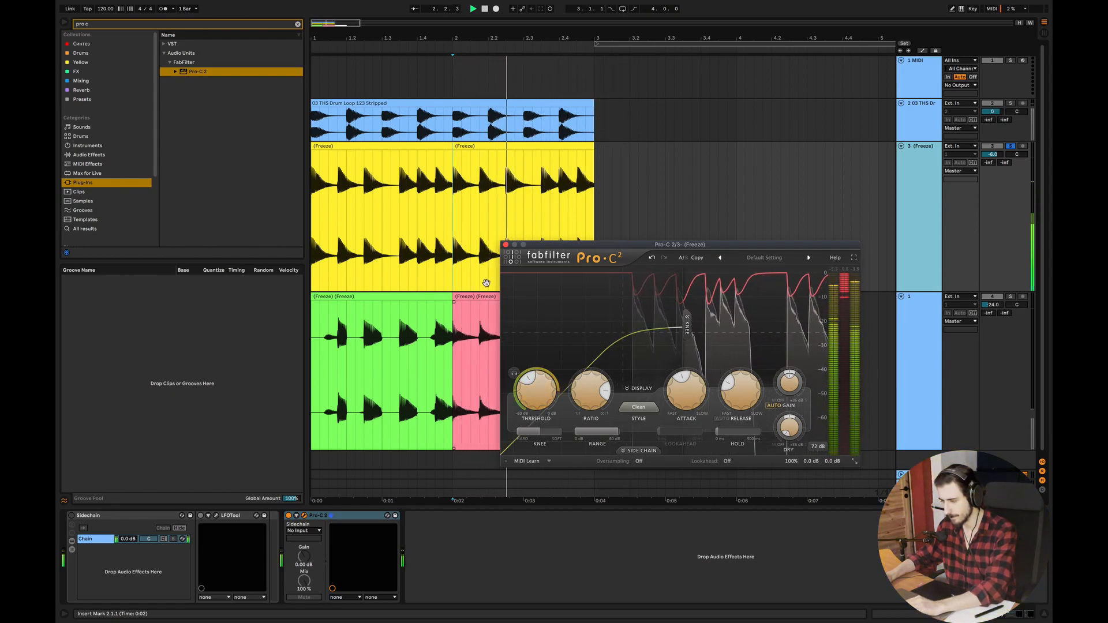
pyautogui.click(506, 245)
pyautogui.press('space')
pyautogui.press('space')
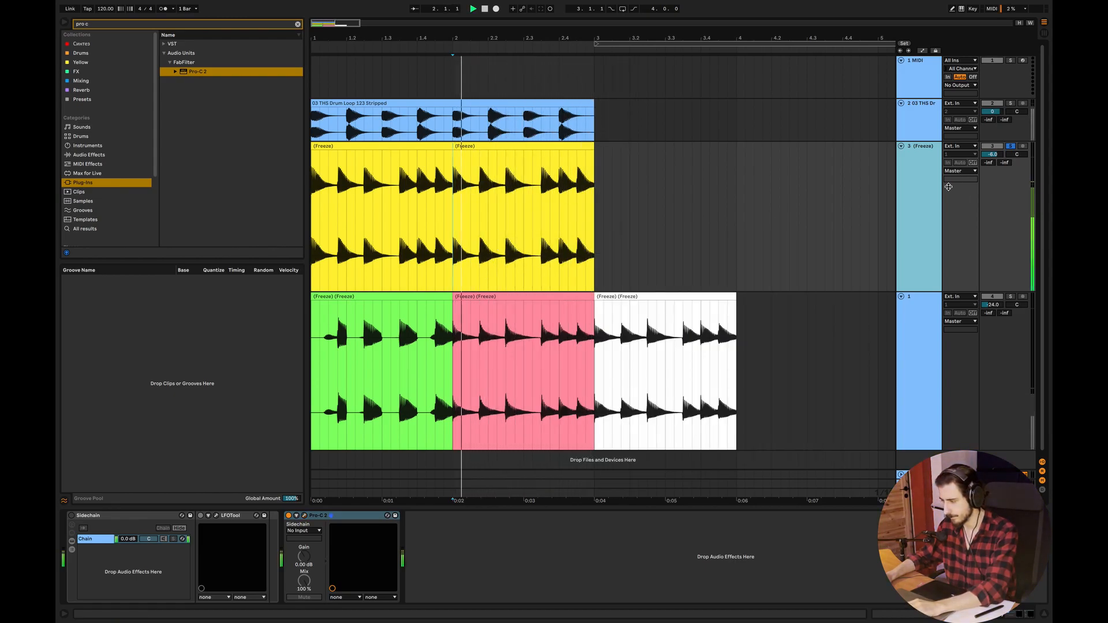
# - Freeze the yellow track, copy its second bar onto the bottom track at bar 4, and unfreeze the track
pyautogui.rightClick(919, 196)
pyautogui.click(939, 252)
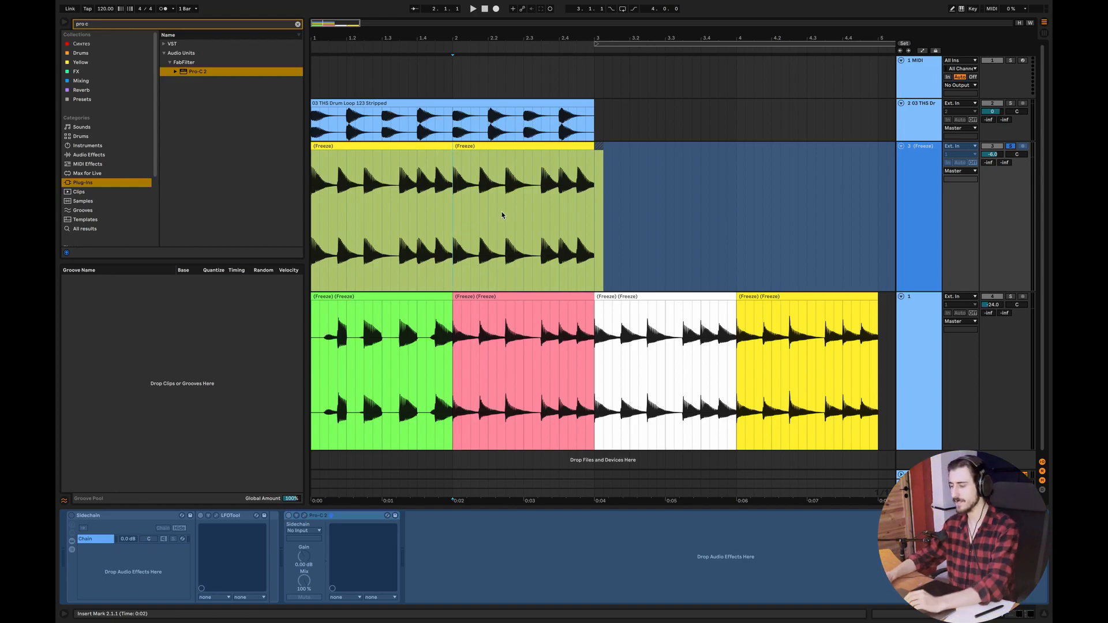
pyautogui.rightClick(911, 209)
pyautogui.click(944, 253)
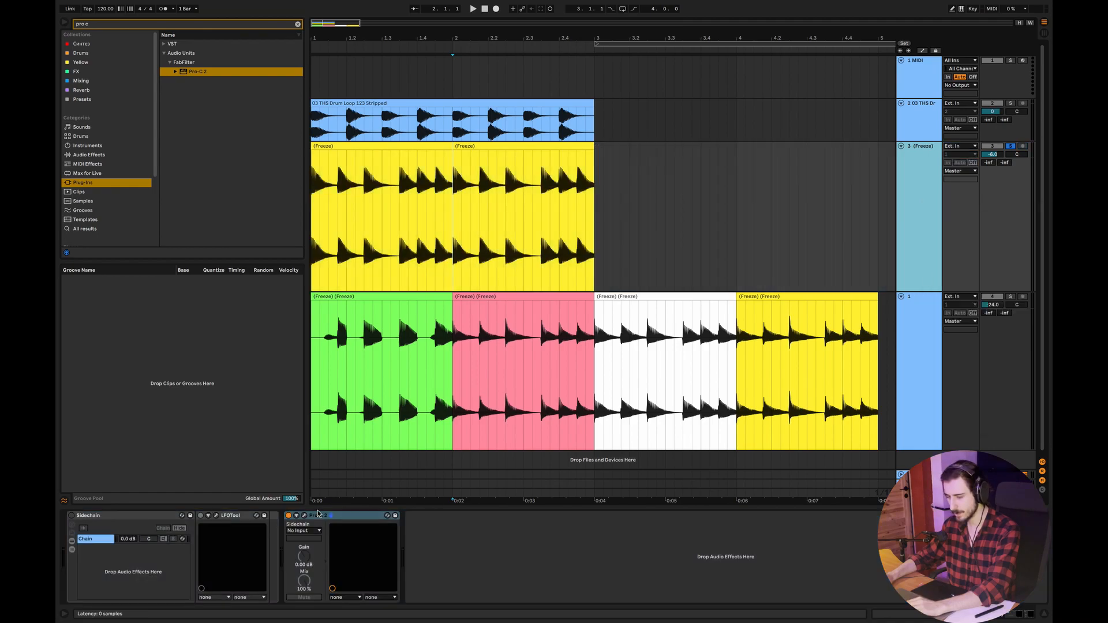
# - Reopen Pro-C 2 and set the attack to about 7 ms and the release to about 24 ms while replaying the second bar
pyautogui.click(306, 516)
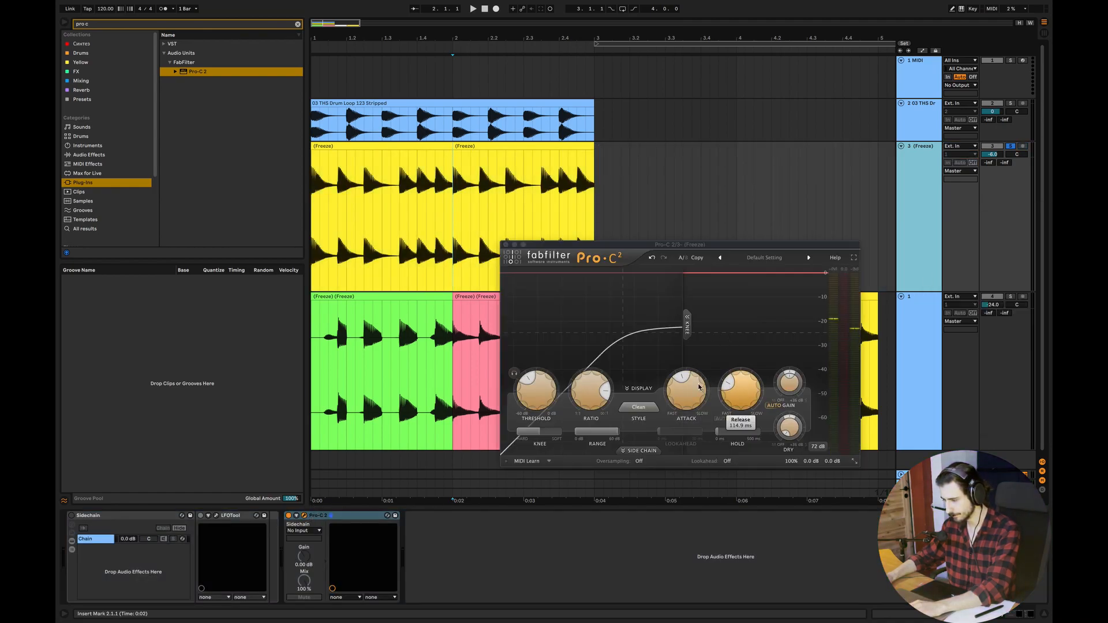
pyautogui.moveTo(719, 400)
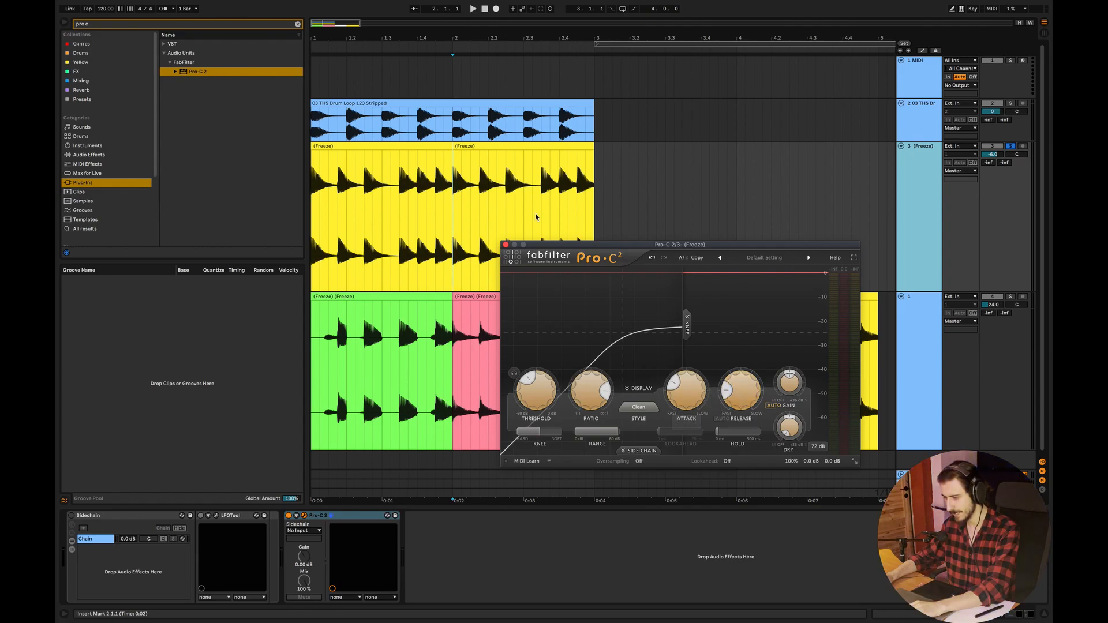
pyautogui.press('space')
pyautogui.moveTo(747, 398); pyautogui.dragTo(770, 358)
pyautogui.moveTo(771, 359)
pyautogui.mouseDown()
pyautogui.moveTo(728, 416)
pyautogui.moveTo(662, 456)
pyautogui.moveTo(664, 478)
pyautogui.mouseUp()
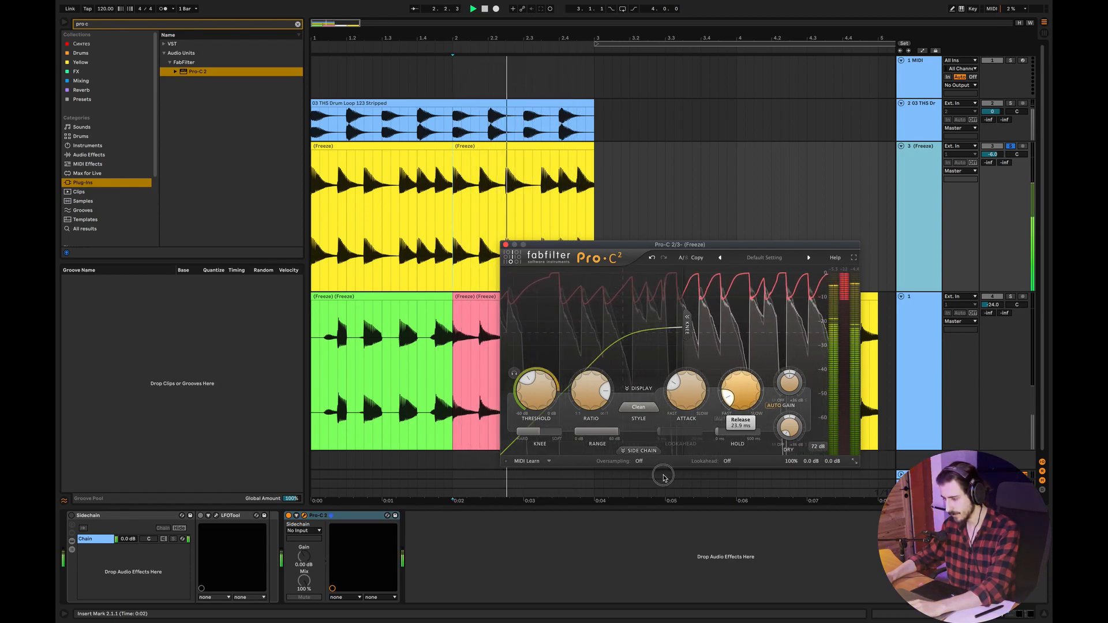
pyautogui.moveTo(673, 387)
pyautogui.mouseDown()
pyautogui.moveTo(677, 375)
pyautogui.moveTo(657, 387)
pyautogui.mouseUp()
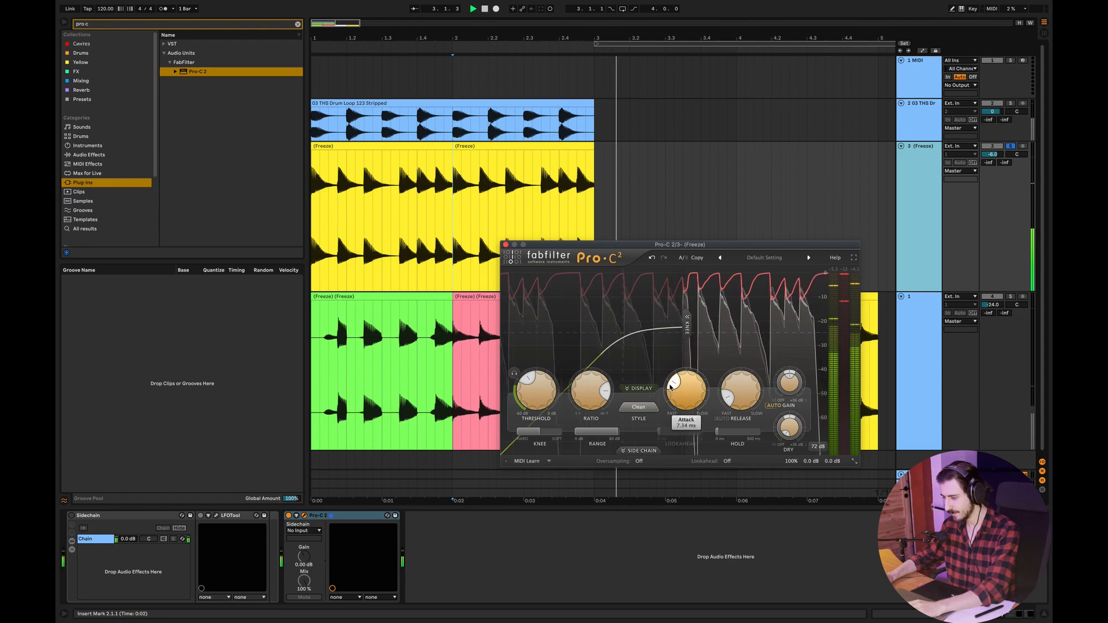
pyautogui.press('space')
pyautogui.press('space')
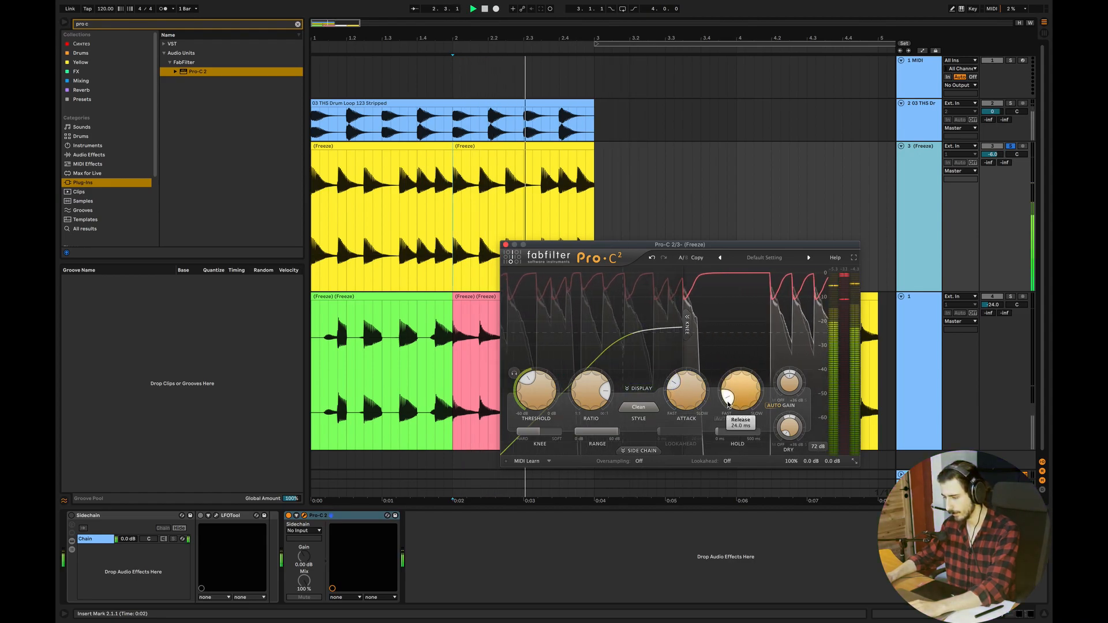
pyautogui.press('space')
pyautogui.press('space')
pyautogui.click(506, 244)
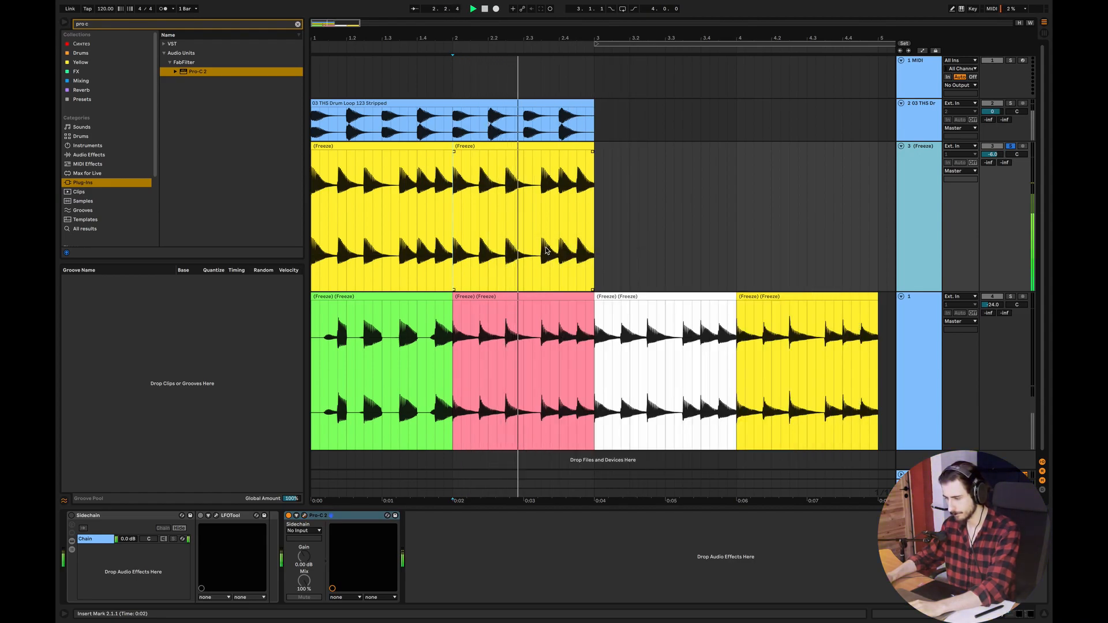
# - Freeze the yellow track with the current Pro-C 2 settings
pyautogui.rightClick(923, 190)
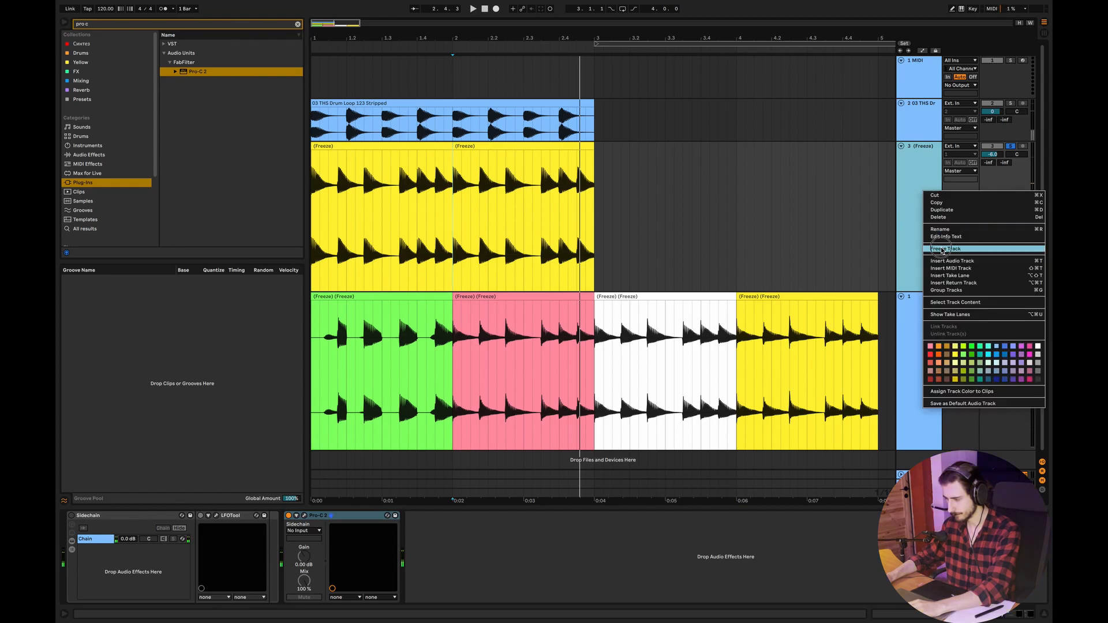
pyautogui.click(942, 248)
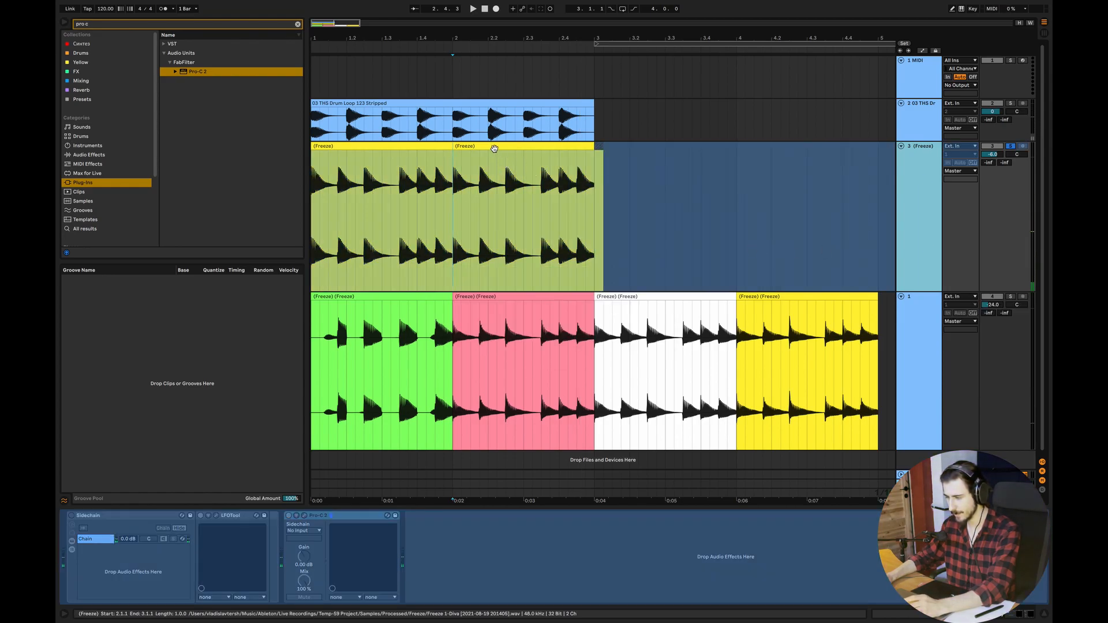
# - Replay the yellow track's second bar while adjusting the release in its Pro-C 2, and close the plug-in
pyautogui.press('space')
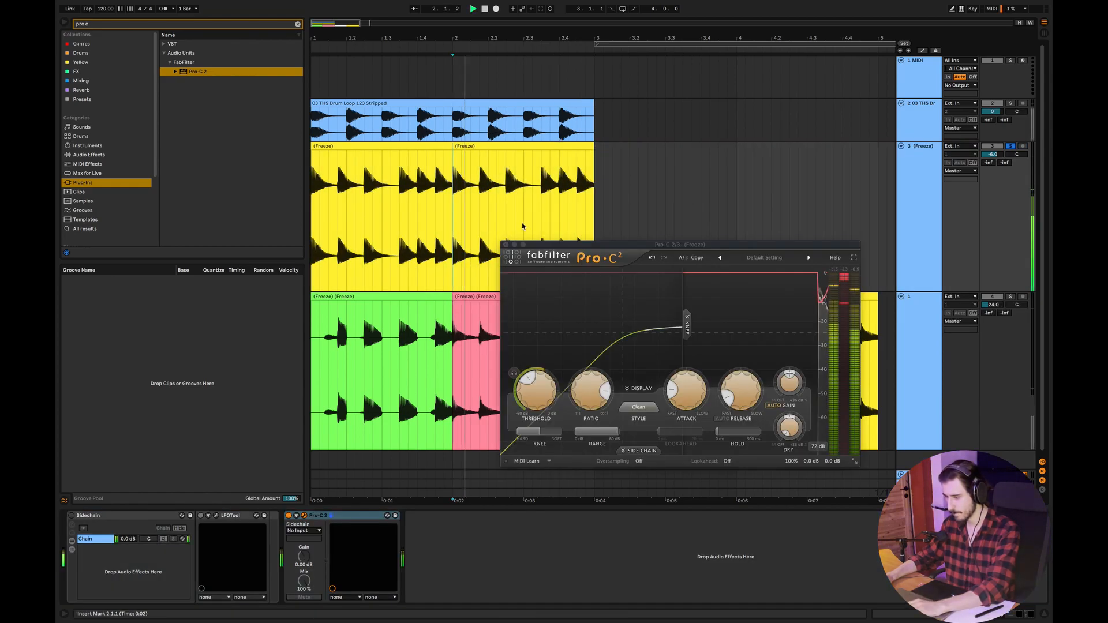
pyautogui.moveTo(723, 402); pyautogui.dragTo(653, 463)
pyautogui.press('space')
pyautogui.press('space')
pyautogui.click(506, 245)
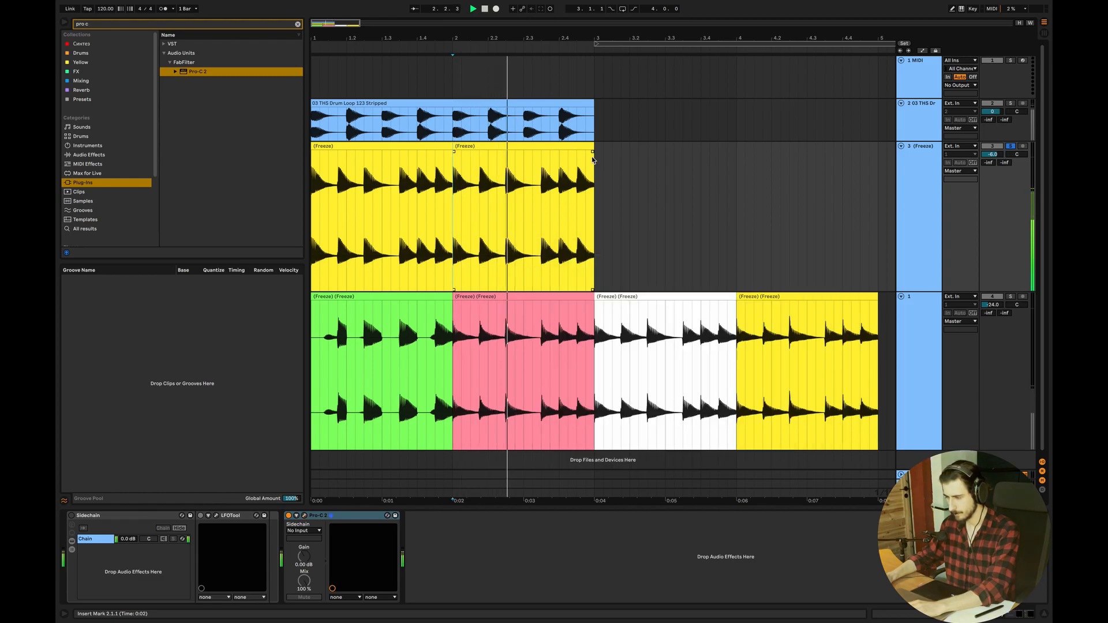
pyautogui.click(591, 146)
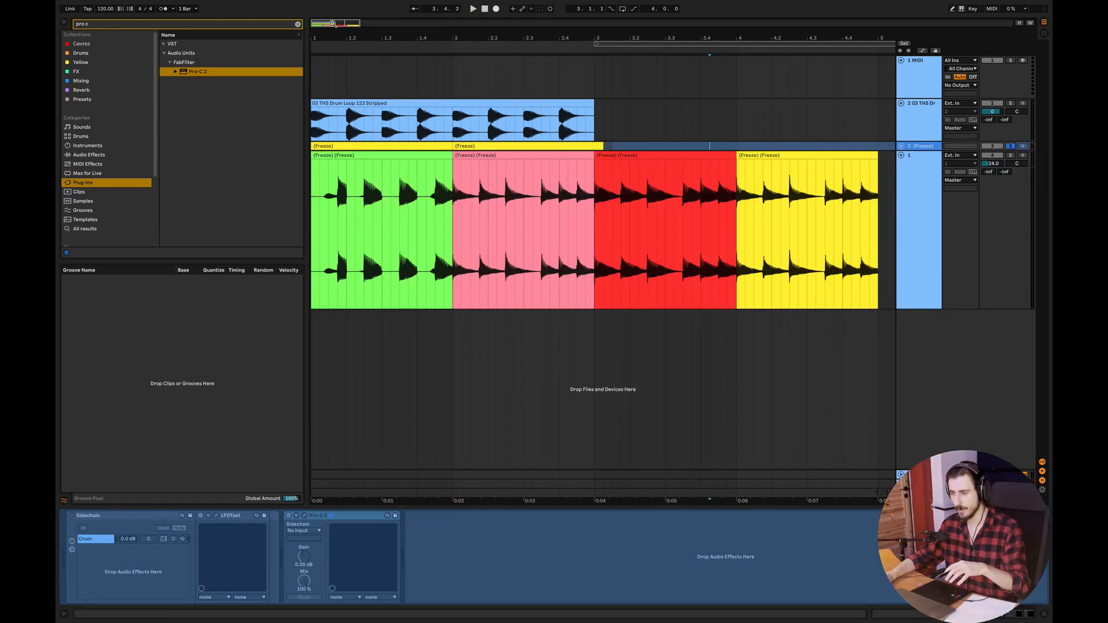
# - Compare individual hits in the green, pink, red and yellow frozen copies, highlighting their attacks and tails
pyautogui.moveTo(333, 25); pyautogui.dragTo(333, 14)
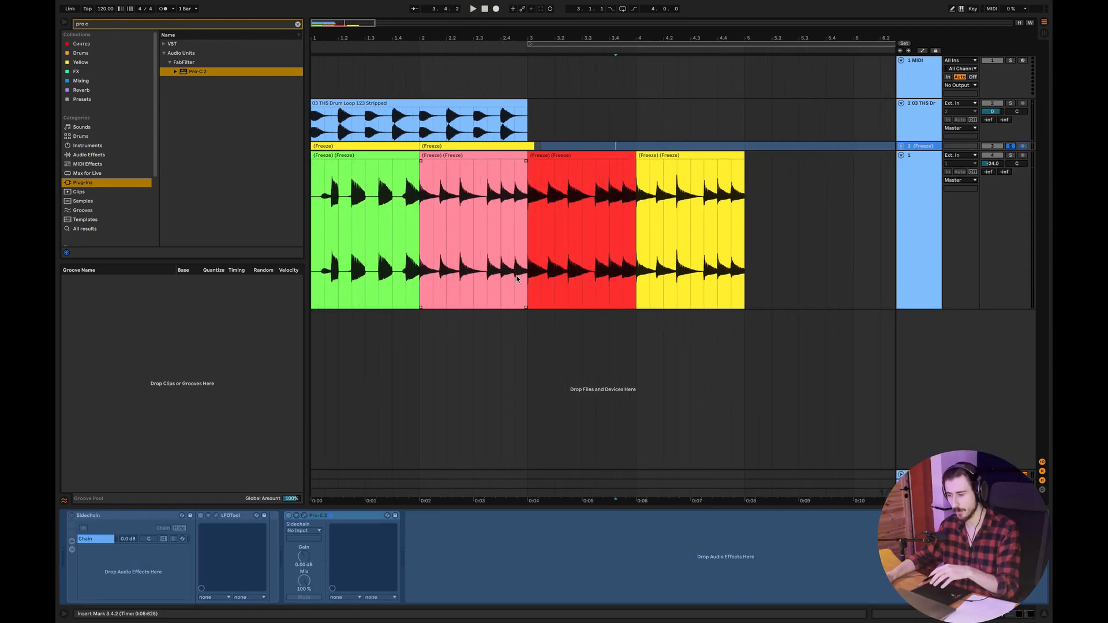
pyautogui.moveTo(352, 210); pyautogui.dragTo(365, 212)
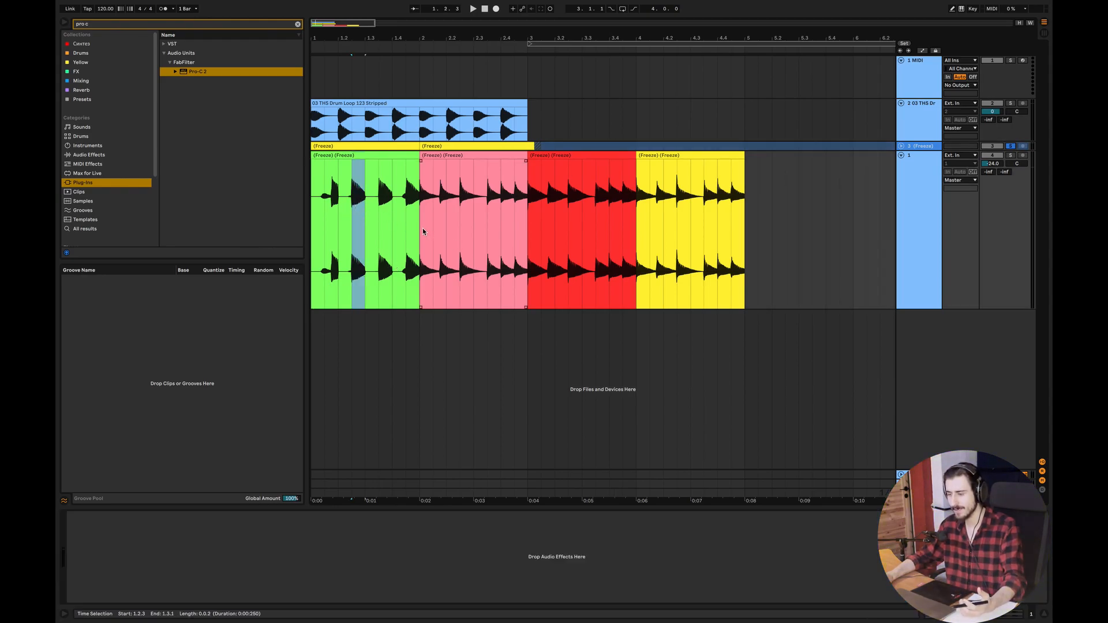
pyautogui.moveTo(426, 232); pyautogui.dragTo(450, 228)
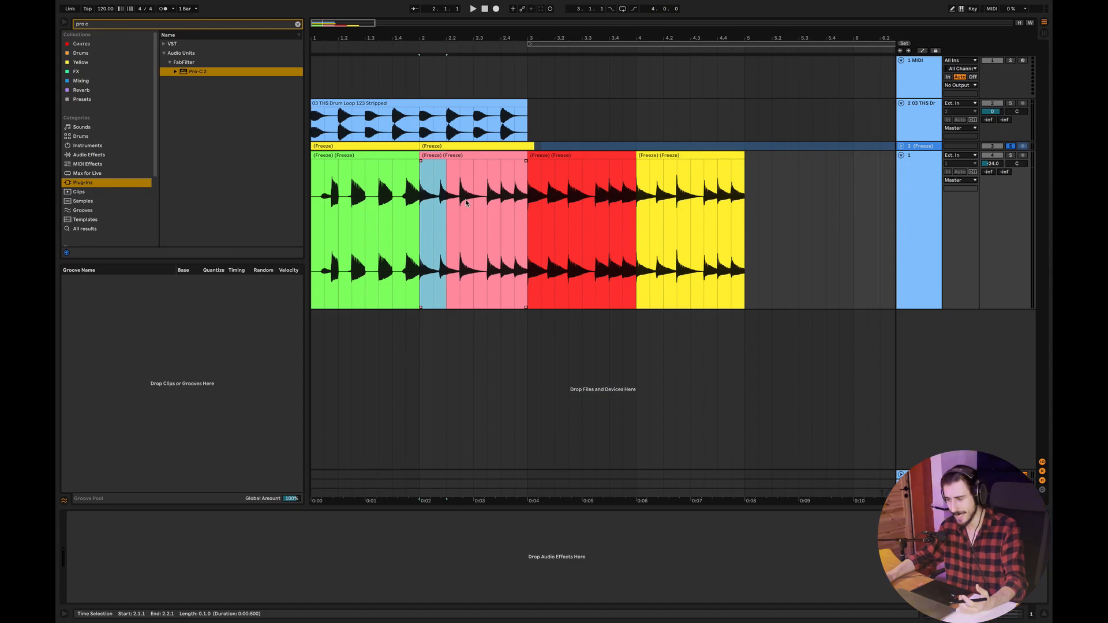
pyautogui.moveTo(473, 187); pyautogui.dragTo(459, 190)
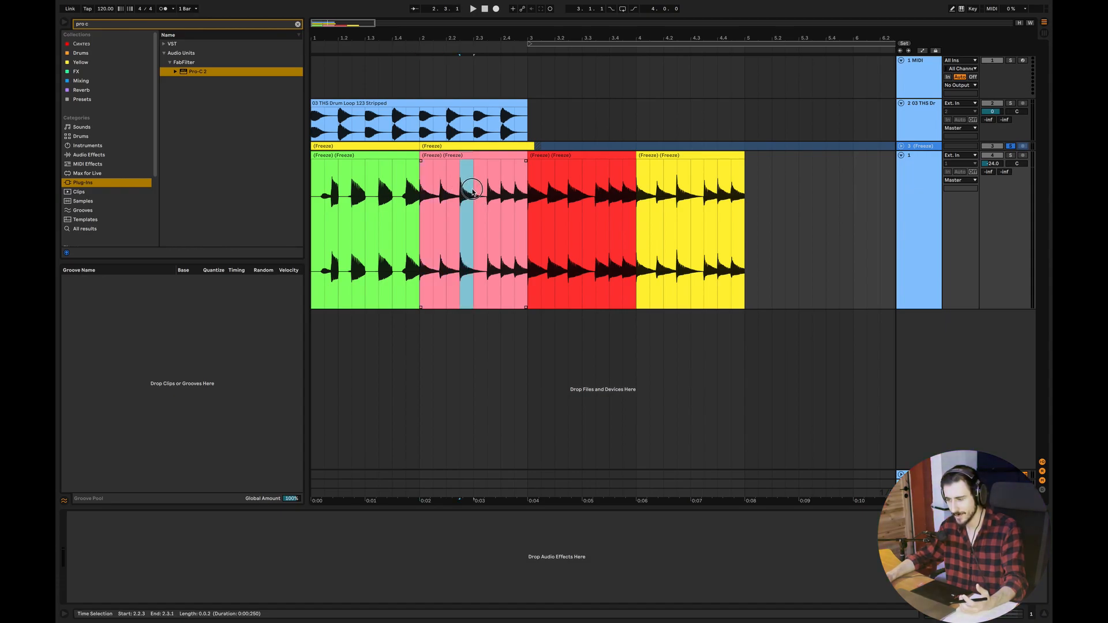
pyautogui.moveTo(537, 211); pyautogui.dragTo(569, 213)
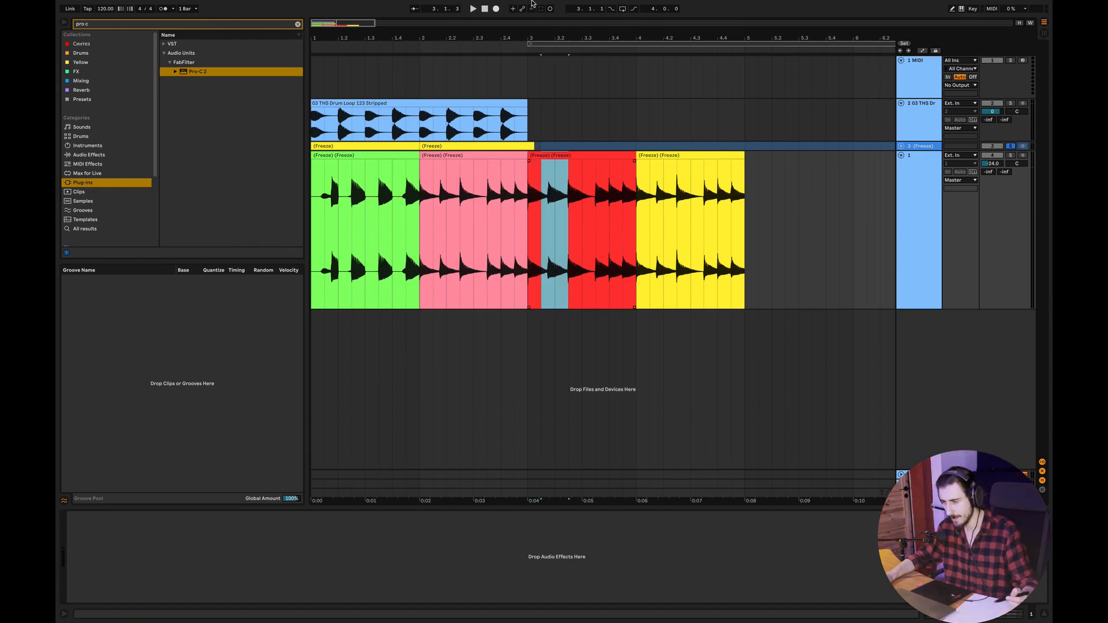
pyautogui.moveTo(338, 24); pyautogui.dragTo(336, 61)
pyautogui.moveTo(746, 215); pyautogui.dragTo(791, 217)
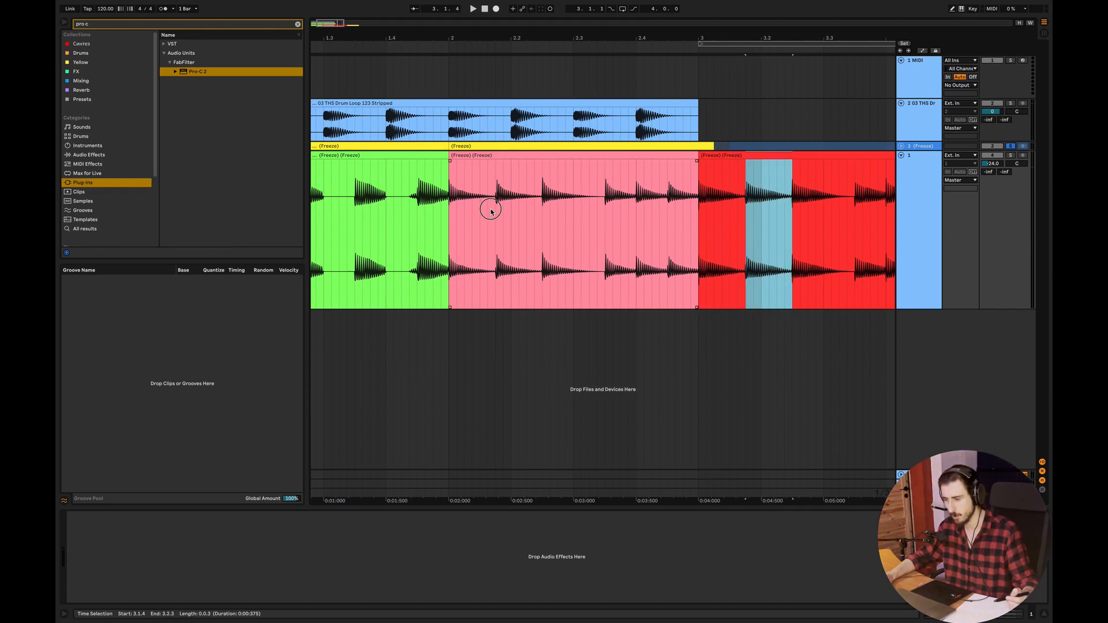
pyautogui.moveTo(490, 212); pyautogui.dragTo(527, 217)
pyautogui.moveTo(324, 22); pyautogui.dragTo(339, 17)
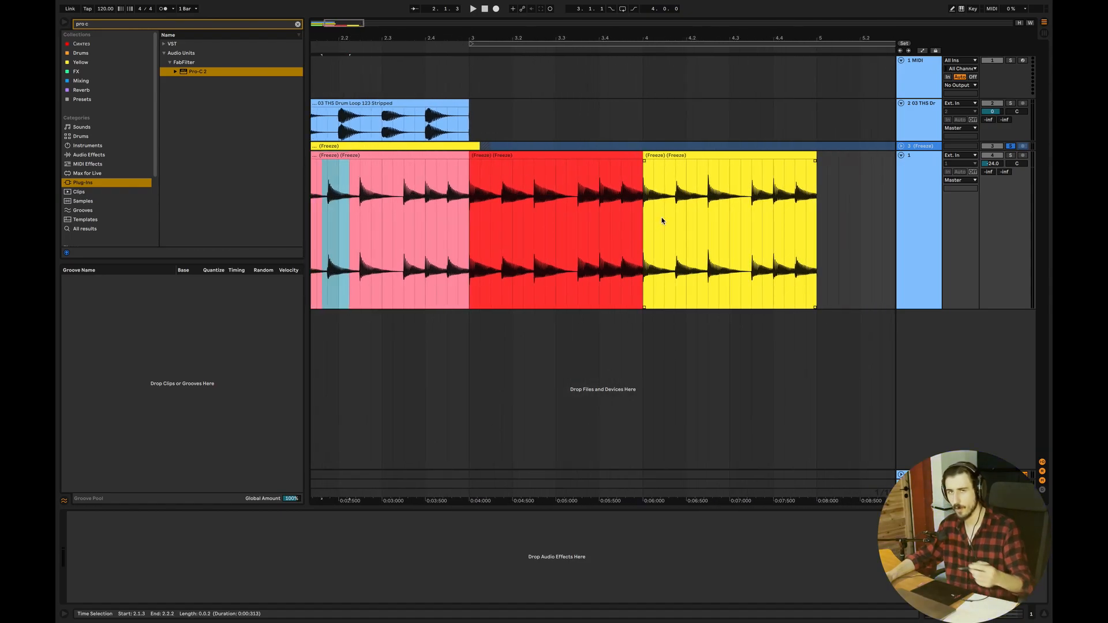
pyautogui.moveTo(709, 211); pyautogui.dragTo(741, 213)
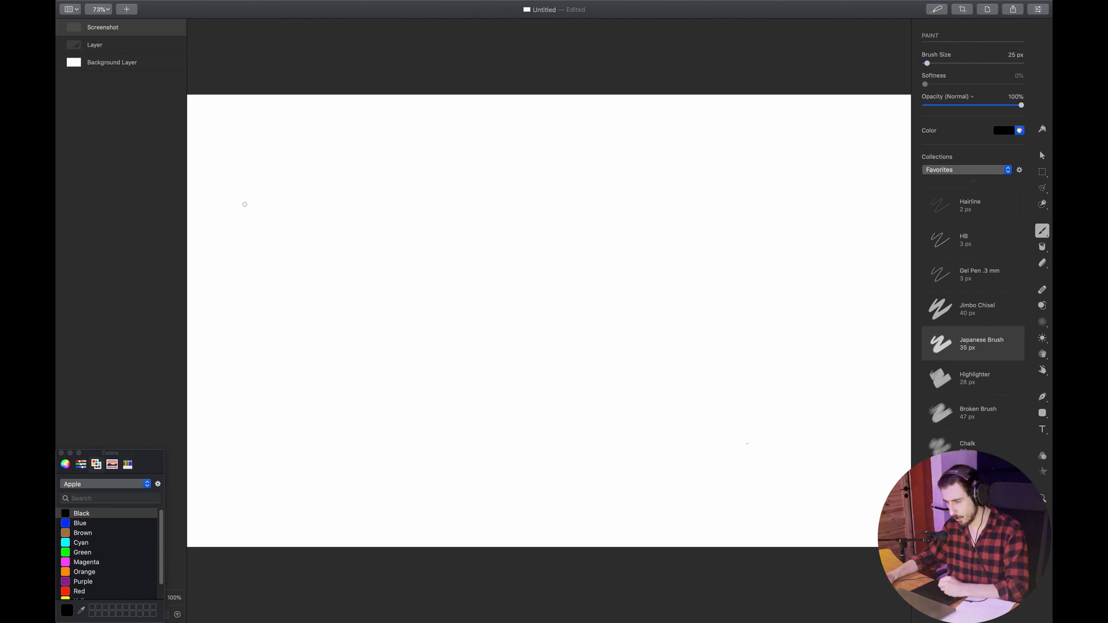
# - On the blank white canvas of the paint app, draw a black line with a peak and an arrow labelled "Dyn."
pyautogui.moveTo(261, 261)
pyautogui.mouseDown()
pyautogui.moveTo(306, 260)
pyautogui.moveTo(335, 194)
pyautogui.moveTo(363, 258)
pyautogui.moveTo(438, 258)
pyautogui.mouseUp()
pyautogui.moveTo(410, 148)
pyautogui.mouseDown()
pyautogui.moveTo(386, 185)
pyautogui.moveTo(402, 177)
pyautogui.mouseUp()
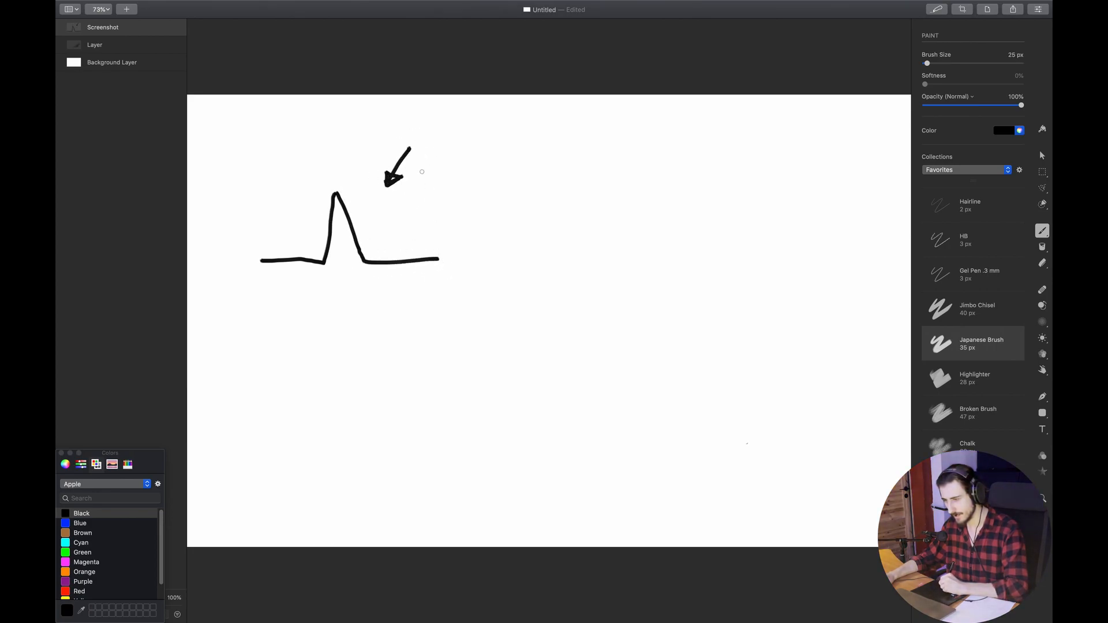
pyautogui.moveTo(421, 131)
pyautogui.mouseDown()
pyautogui.moveTo(424, 153)
pyautogui.moveTo(449, 146)
pyautogui.moveTo(454, 164)
pyautogui.moveTo(470, 149)
pyautogui.mouseUp()
pyautogui.click(476, 148)
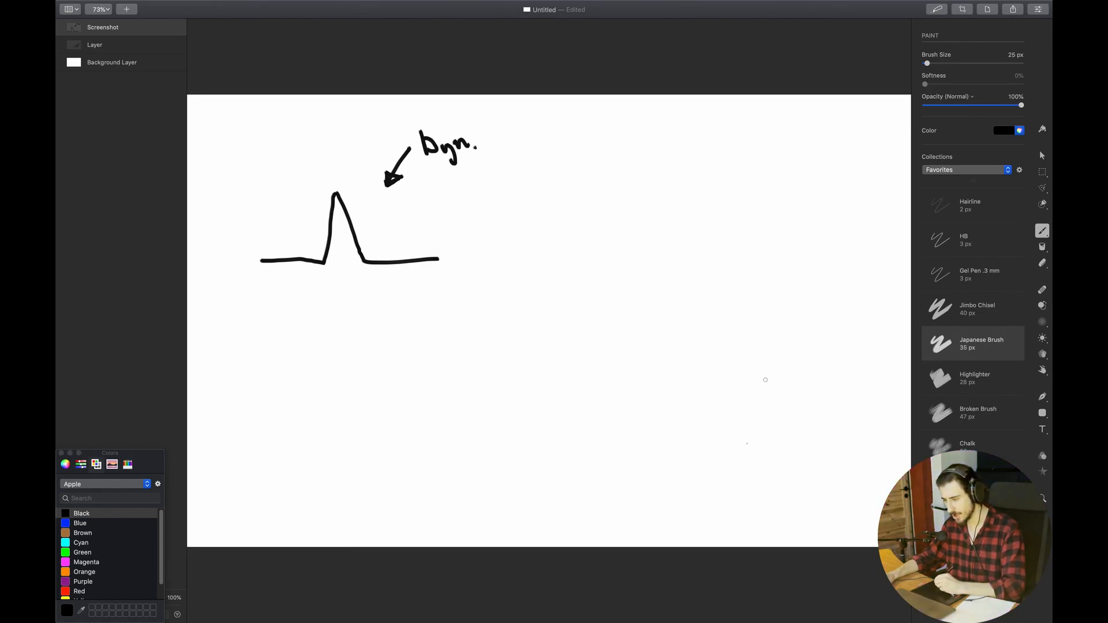
# - Draw a compressor box with a display line and two knobs, and write "comp." above it
pyautogui.moveTo(808, 361)
pyautogui.mouseDown()
pyautogui.moveTo(752, 450)
pyautogui.moveTo(701, 361)
pyautogui.moveTo(808, 356)
pyautogui.mouseUp()
pyautogui.moveTo(732, 413)
pyautogui.mouseDown()
pyautogui.moveTo(791, 418)
pyautogui.moveTo(714, 391)
pyautogui.mouseUp()
pyautogui.click(781, 414)
pyautogui.click(731, 423)
pyautogui.moveTo(732, 299)
pyautogui.mouseDown()
pyautogui.moveTo(745, 314)
pyautogui.moveTo(760, 297)
pyautogui.moveTo(804, 319)
pyautogui.mouseUp()
pyautogui.click(814, 298)
# - Draw red arrows pointing at both compressor knobs and at the end of the black peak
pyautogui.click(80, 591)
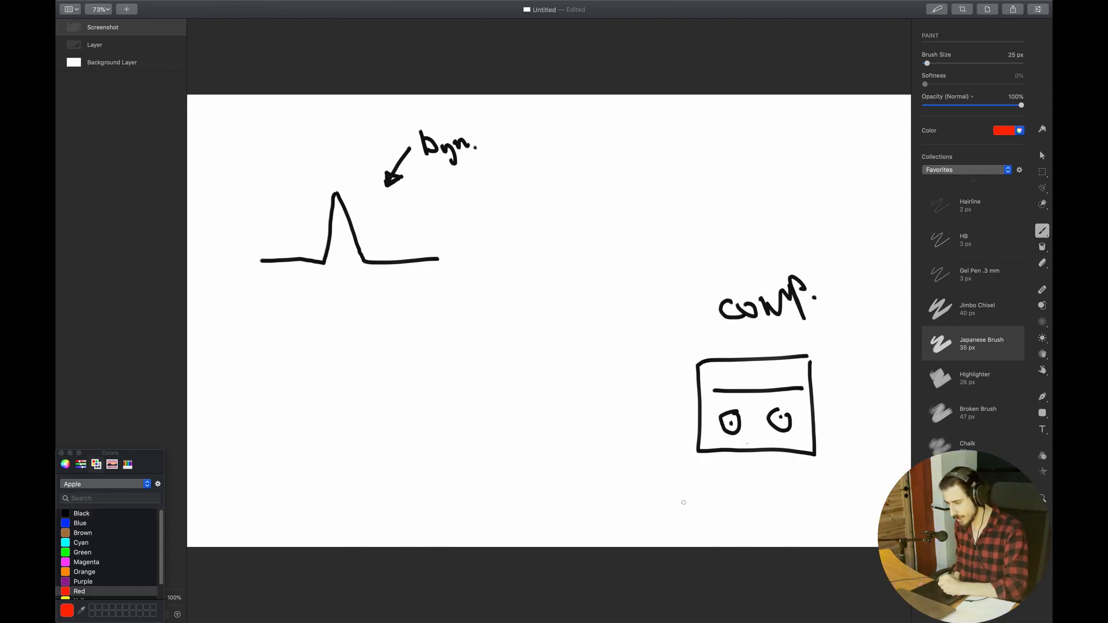
pyautogui.moveTo(679, 513)
pyautogui.mouseDown()
pyautogui.moveTo(716, 431)
pyautogui.moveTo(725, 444)
pyautogui.mouseUp()
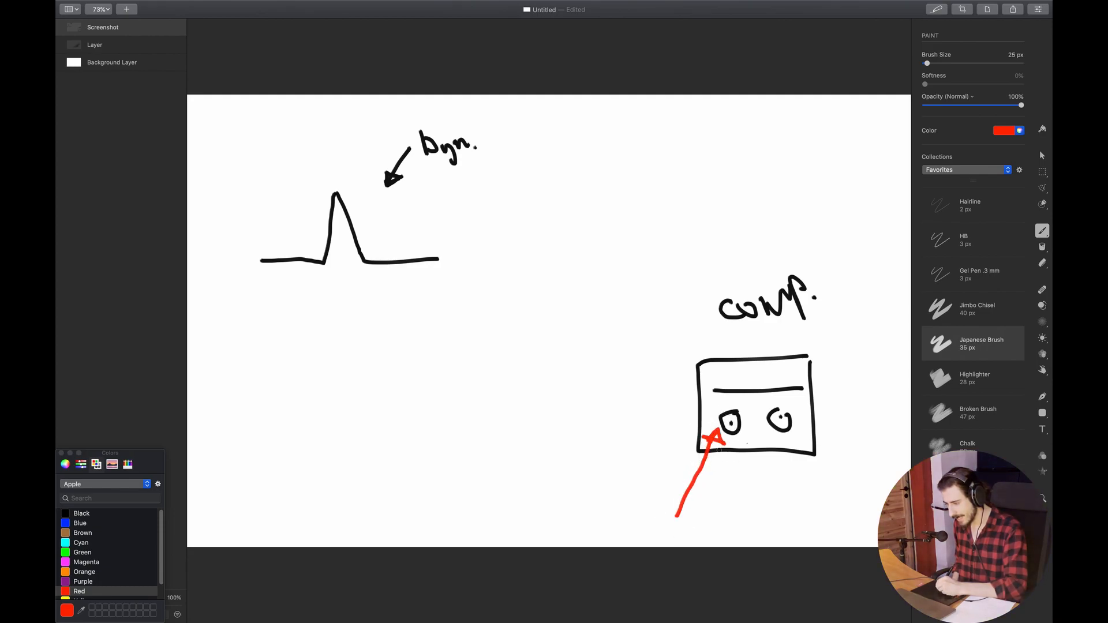
pyautogui.moveTo(778, 510)
pyautogui.mouseDown()
pyautogui.moveTo(779, 444)
pyautogui.moveTo(787, 448)
pyautogui.mouseUp()
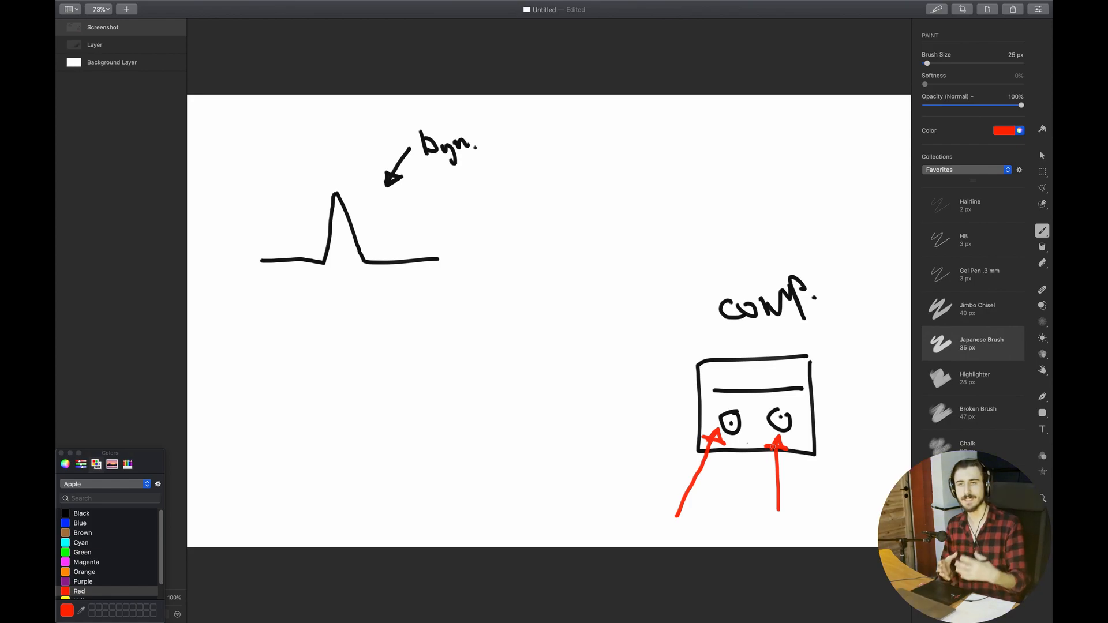
pyautogui.moveTo(403, 337); pyautogui.dragTo(365, 276)
pyautogui.moveTo(362, 298); pyautogui.dragTo(376, 284)
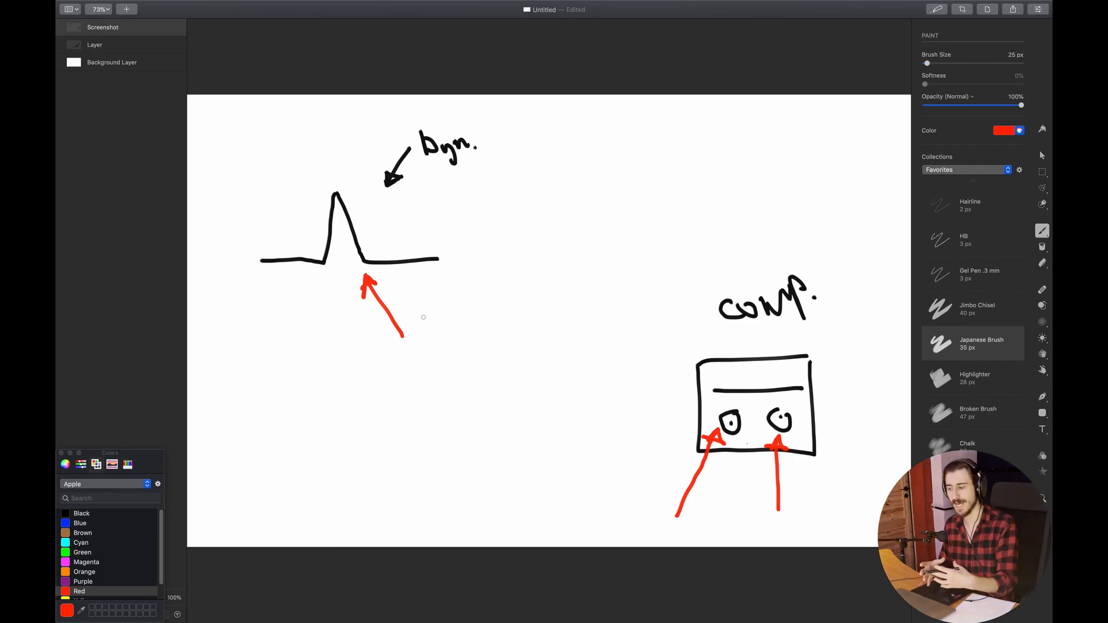
# - Erase the black peak with its label and arrows, and draw a sharp red peak with an arrow in its place
pyautogui.click(1042, 263)
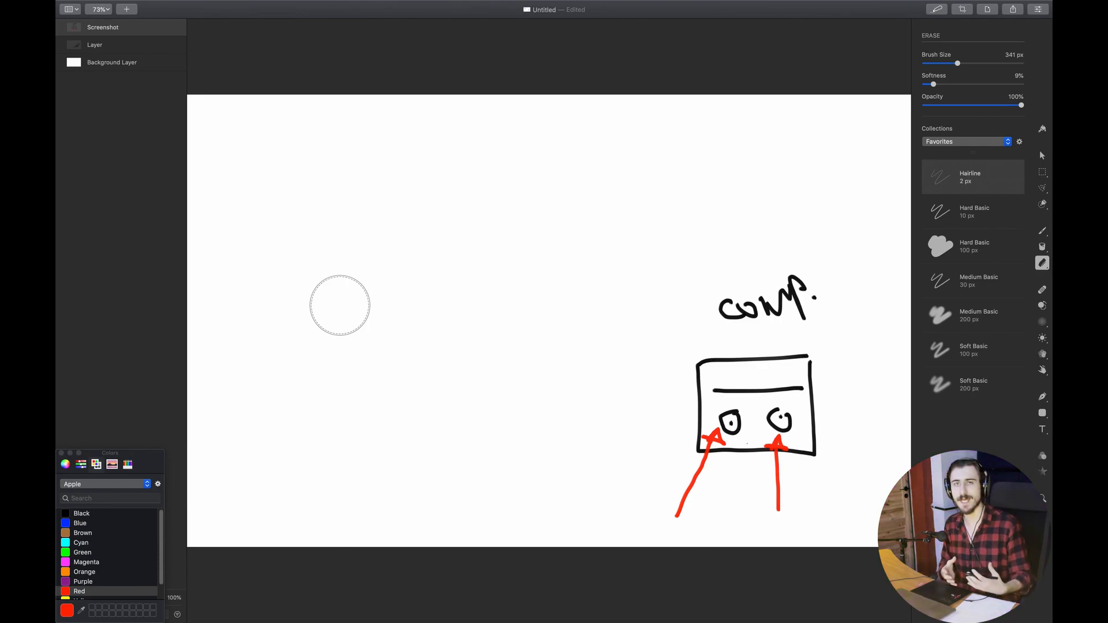
pyautogui.press('b')
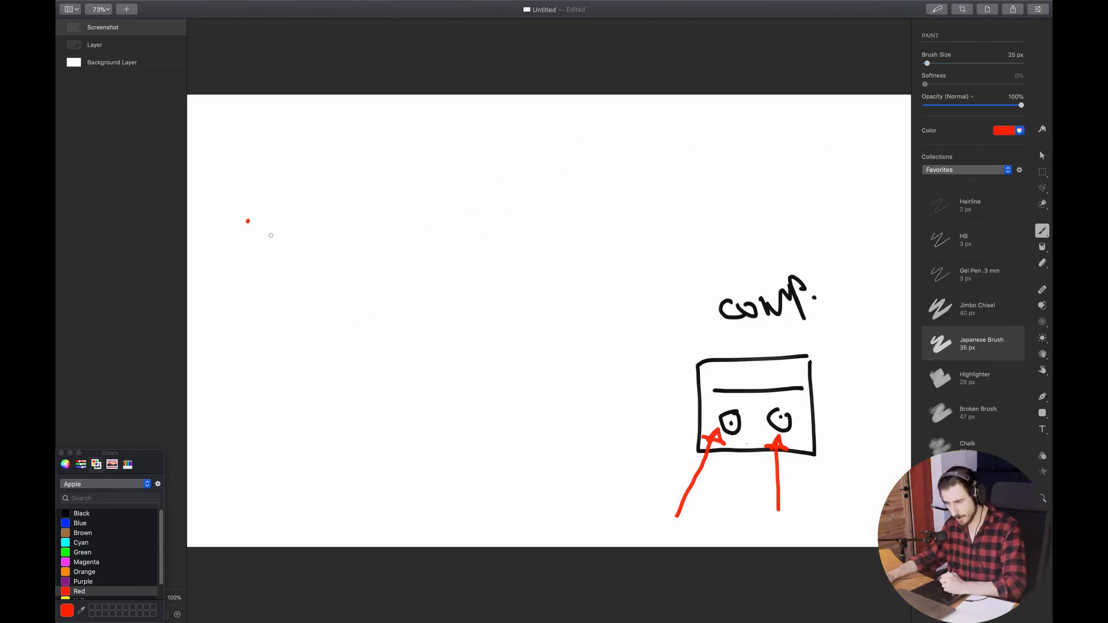
pyautogui.moveTo(246, 221)
pyautogui.mouseDown()
pyautogui.moveTo(310, 218)
pyautogui.moveTo(324, 147)
pyautogui.moveTo(341, 222)
pyautogui.moveTo(435, 223)
pyautogui.mouseUp()
pyautogui.moveTo(455, 135); pyautogui.dragTo(384, 175)
pyautogui.moveTo(392, 164); pyautogui.dragTo(403, 172)
# - Draw two flatter black bumps below the red peak, the lower one wider, each with an arrow
pyautogui.click(80, 512)
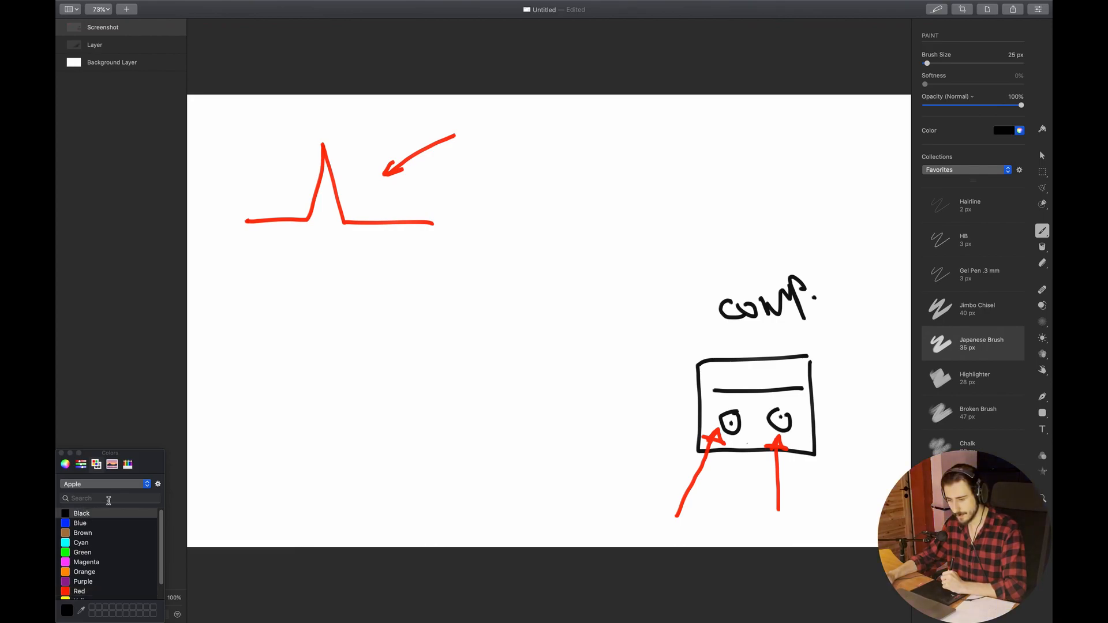
pyautogui.moveTo(221, 356)
pyautogui.mouseDown()
pyautogui.moveTo(271, 352)
pyautogui.moveTo(283, 334)
pyautogui.moveTo(412, 342)
pyautogui.mouseUp()
pyautogui.moveTo(370, 283)
pyautogui.mouseDown()
pyautogui.moveTo(339, 320)
pyautogui.moveTo(340, 306)
pyautogui.mouseUp()
pyautogui.moveTo(296, 476)
pyautogui.mouseDown()
pyautogui.moveTo(264, 472)
pyautogui.moveTo(324, 449)
pyautogui.moveTo(455, 478)
pyautogui.mouseUp()
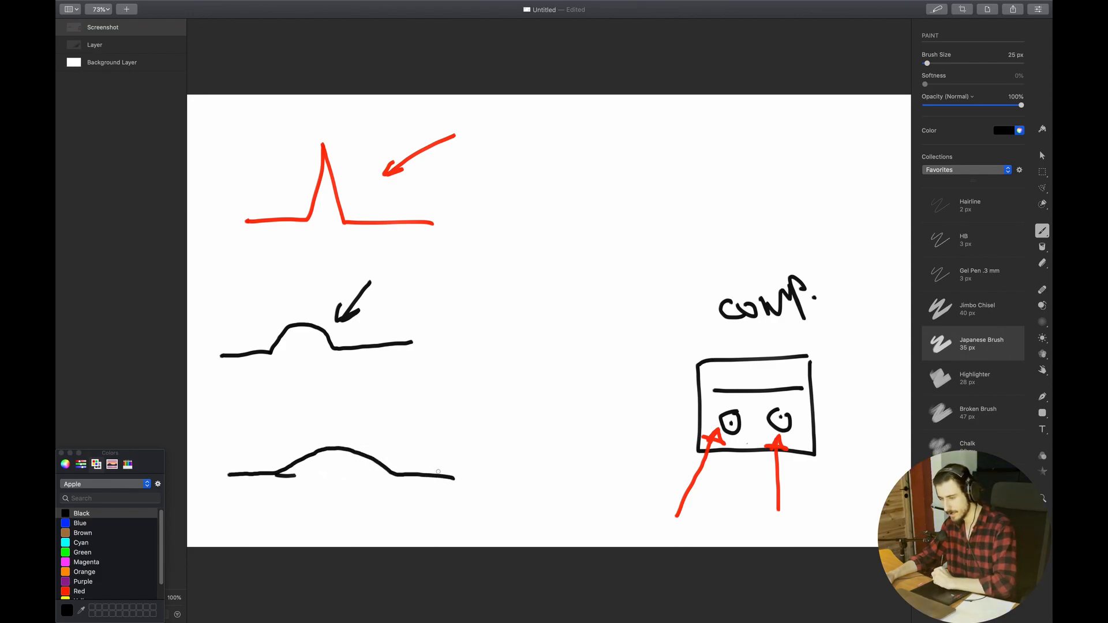
pyautogui.moveTo(429, 398)
pyautogui.mouseDown()
pyautogui.moveTo(375, 435)
pyautogui.moveTo(407, 430)
pyautogui.mouseUp()
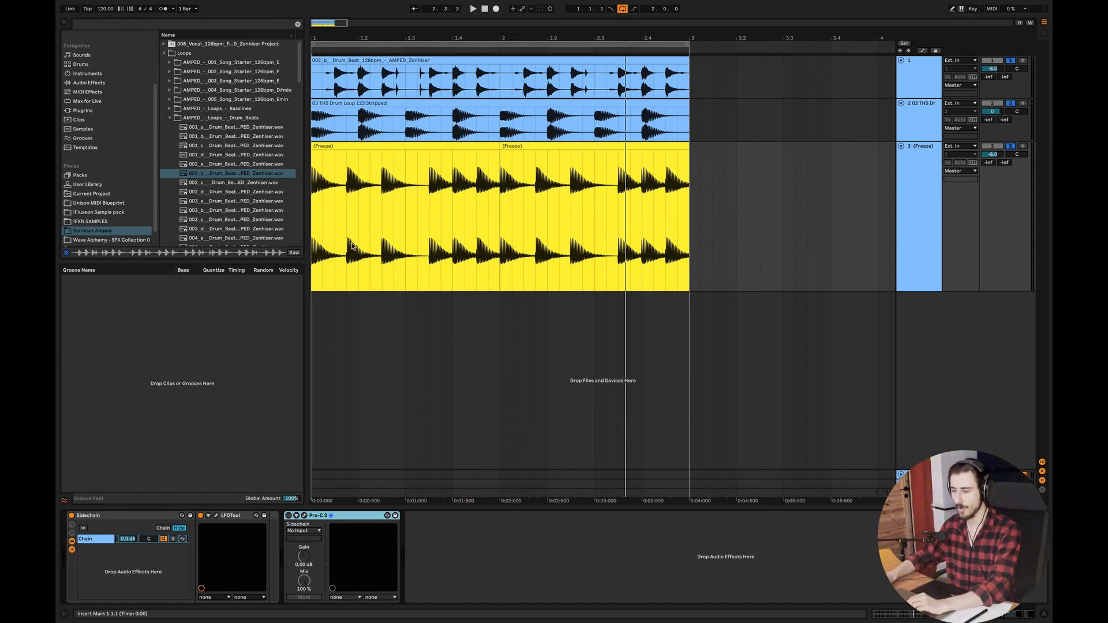
# - Switch back to Ableton Live, play the drum and bass loop from bar 1, and set the yellow track's volume to 0 dB
pyautogui.click(314, 220)
pyautogui.click(580, 249)
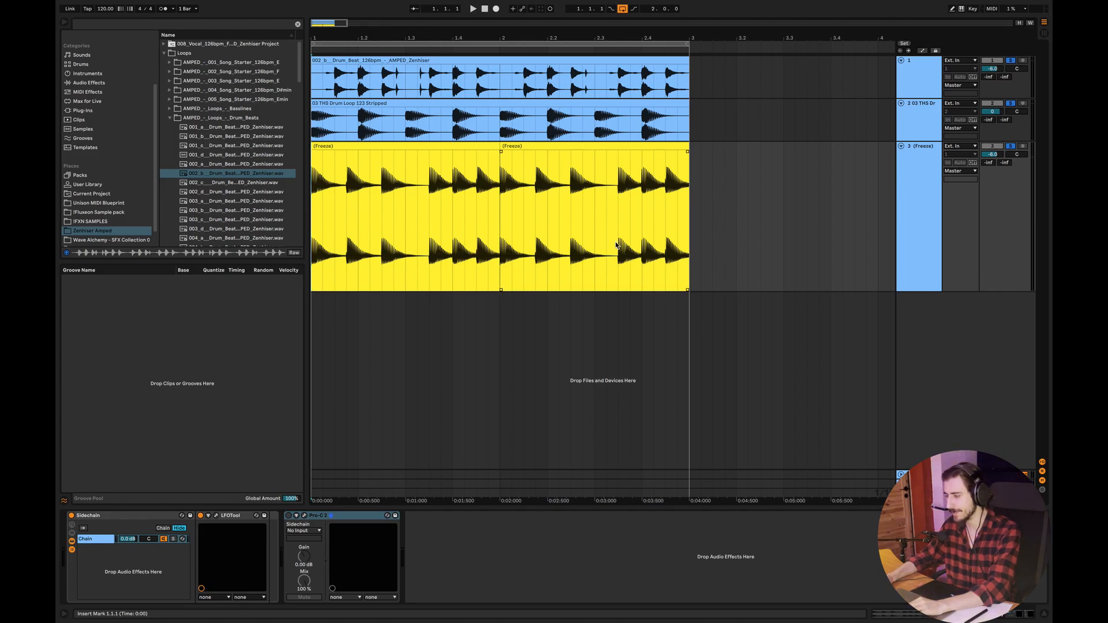
pyautogui.press('space')
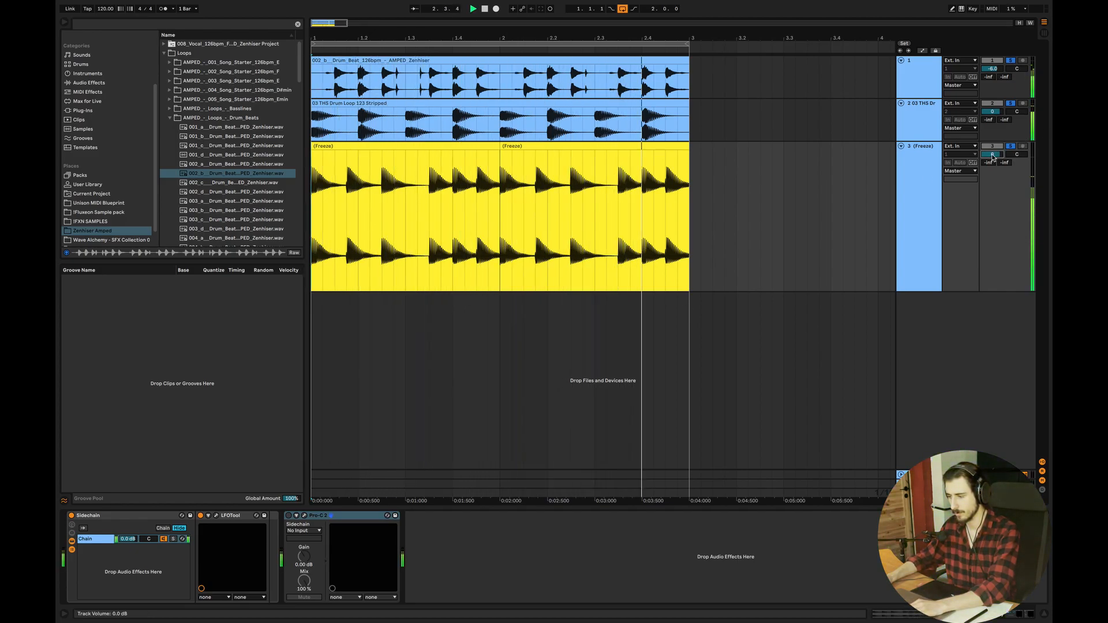
pyautogui.press('space')
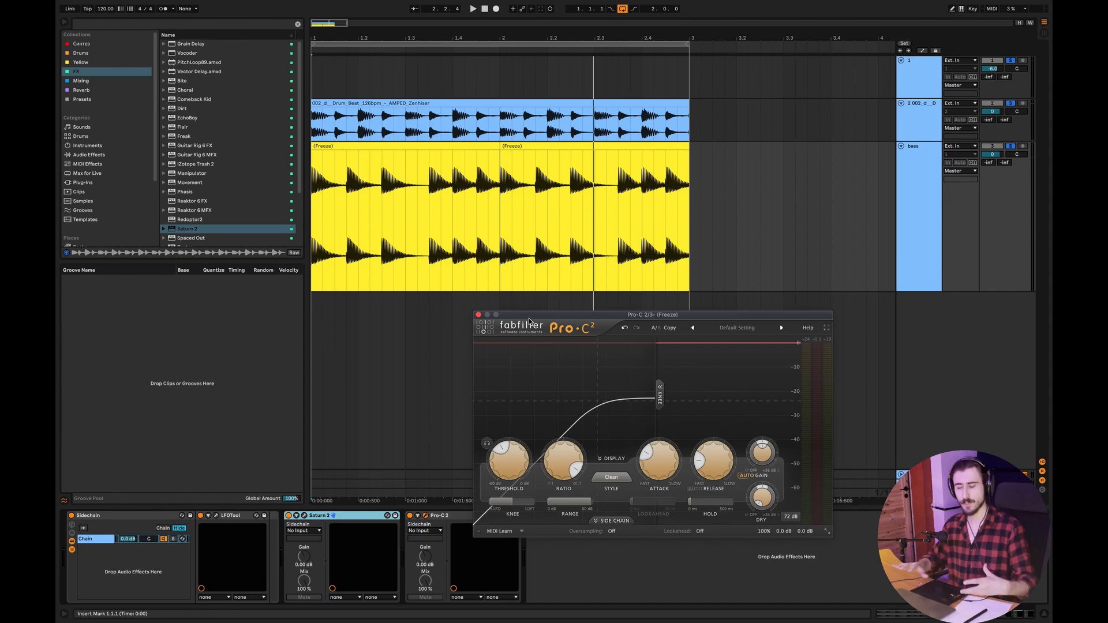
# - Freeze the bass track and put a copy of its frozen audio on a separate track below
pyautogui.rightClick(927, 189)
pyautogui.click(958, 211)
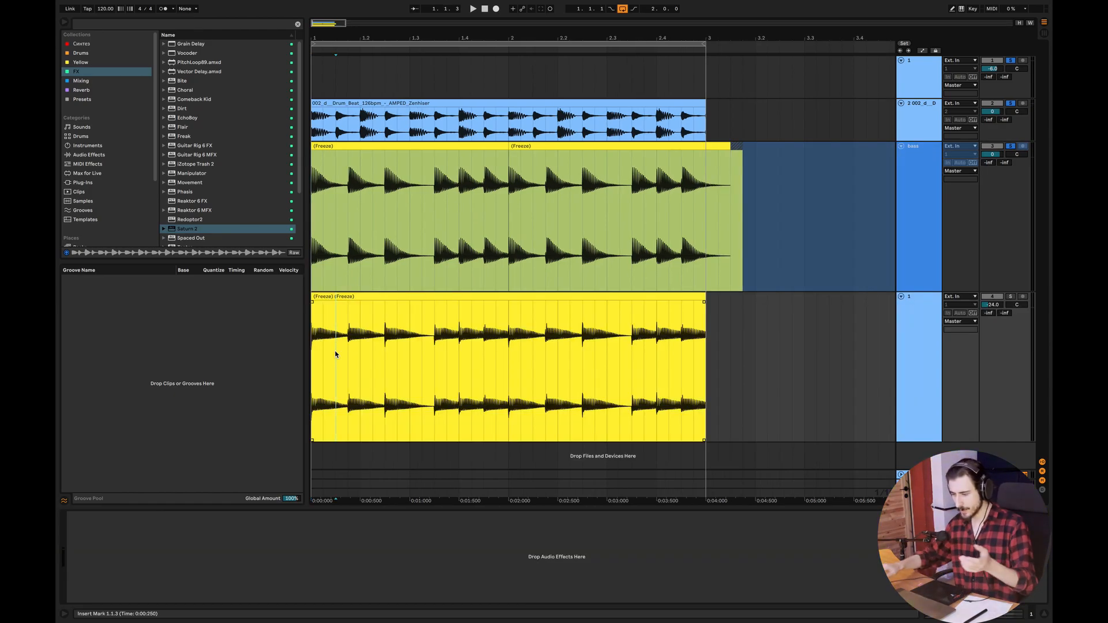
# - Examine the shape of the third hit in the bottom frozen copy by highlighting 1.2.3 to 1.3.3
pyautogui.moveTo(390, 365); pyautogui.dragTo(435, 369)
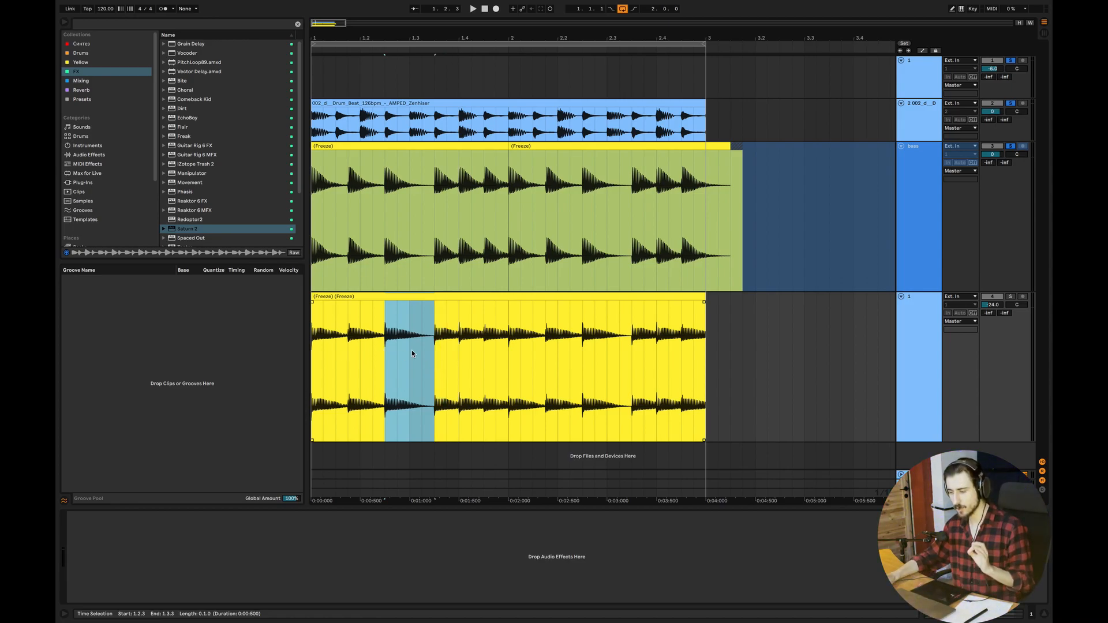
pyautogui.click(412, 353)
pyautogui.moveTo(384, 353); pyautogui.dragTo(432, 354)
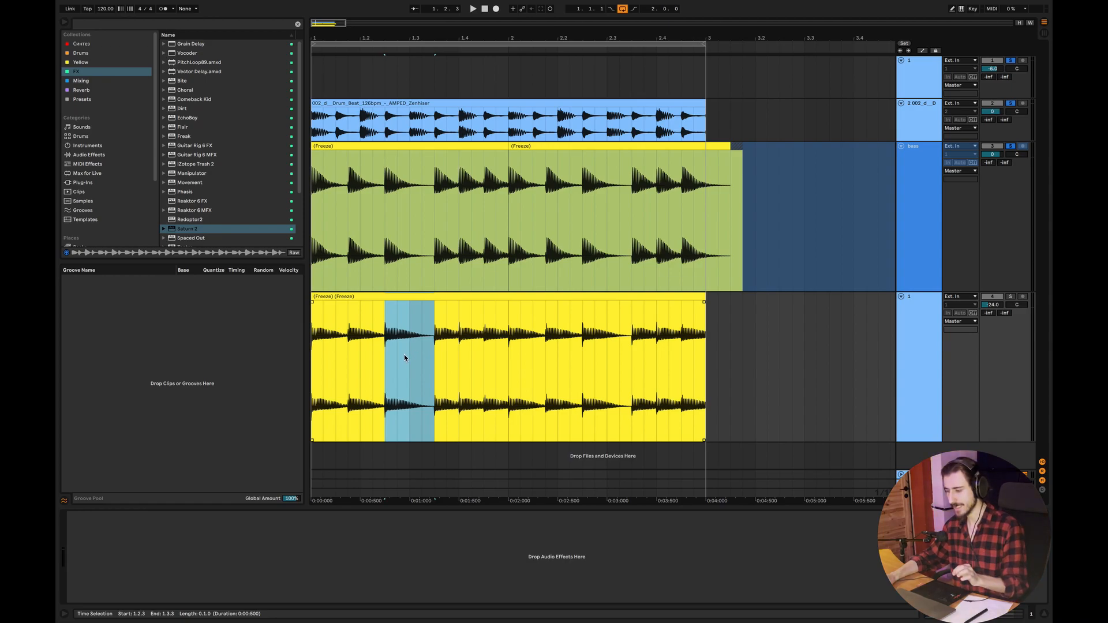
pyautogui.click(388, 360)
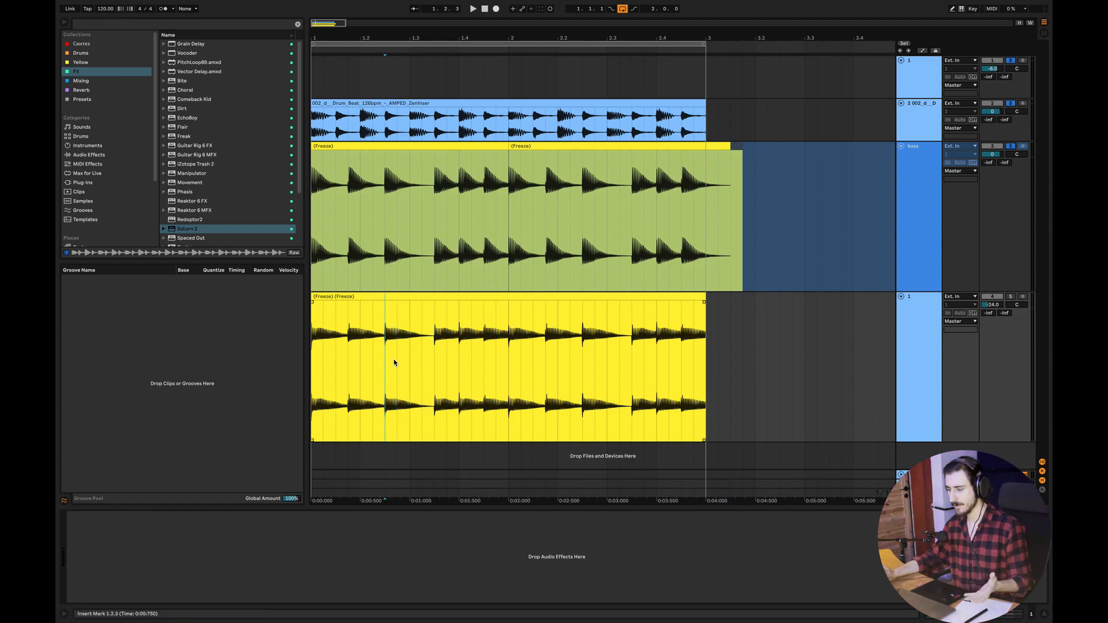